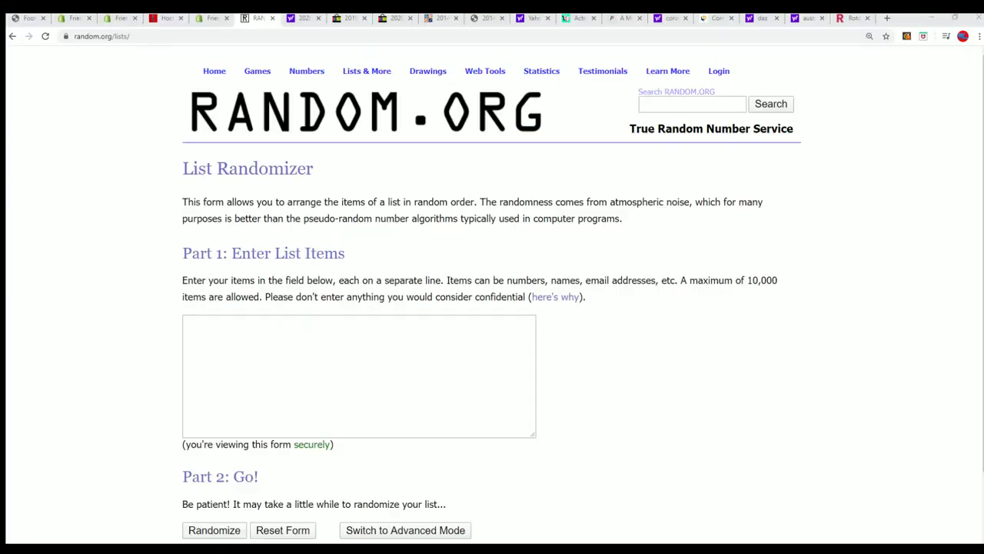
- Widen Notepad to reveal the full title line and select the break ID 19GRFBJERS154
key("alt+Tab")
scroll(686, 244, "up", 6)
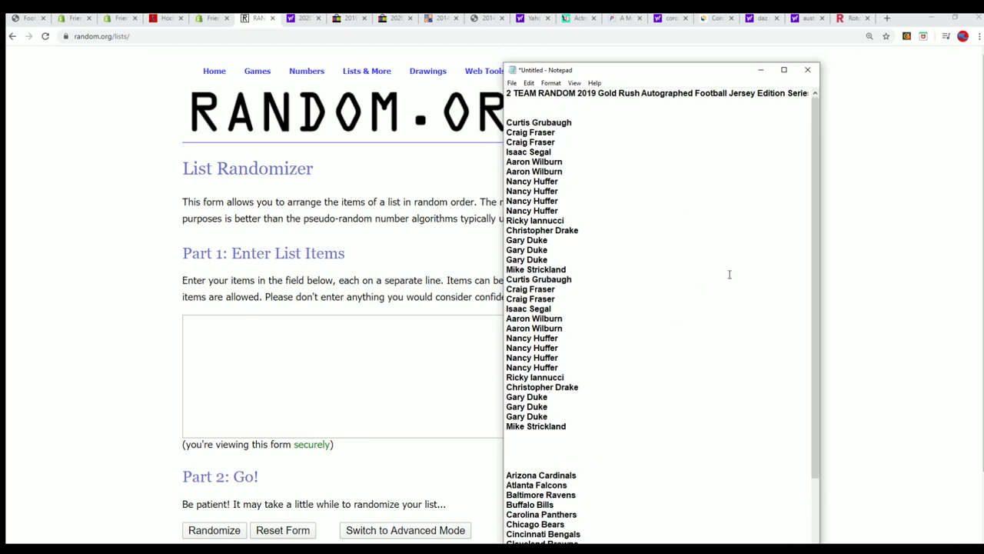
left_click_drag(826, 255, 983, 239)
left_click_drag(909, 94, 828, 95)
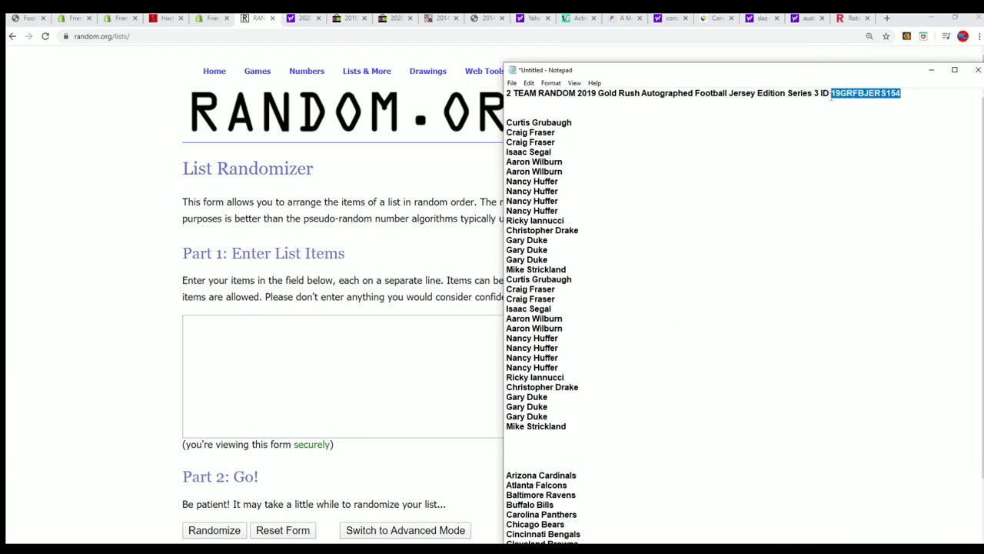
- Browse the store's Football listings, select the Panini One $18.50 price, then return to RANDOM.ORG
left_click(27, 17)
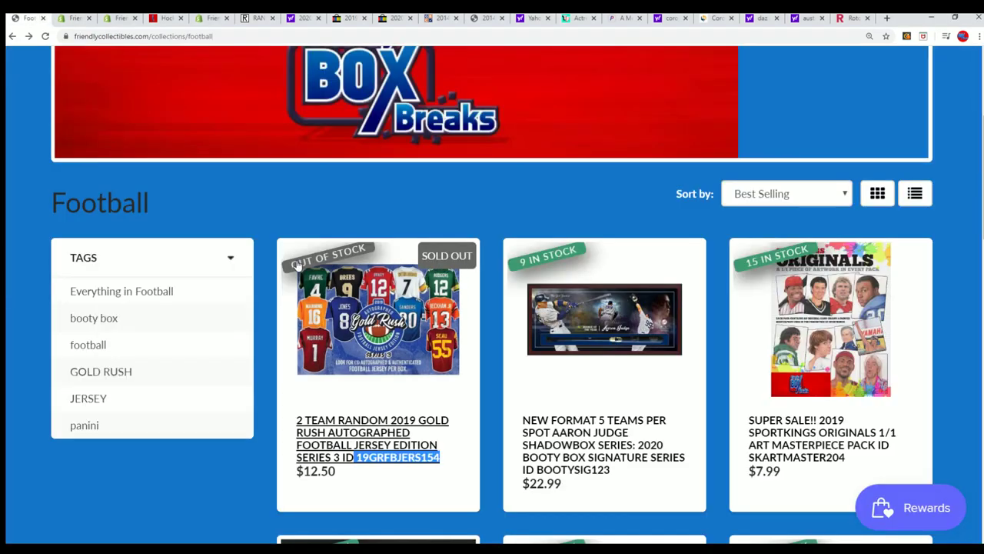
scroll(397, 464, "down", 5)
scroll(397, 465, "down", 4)
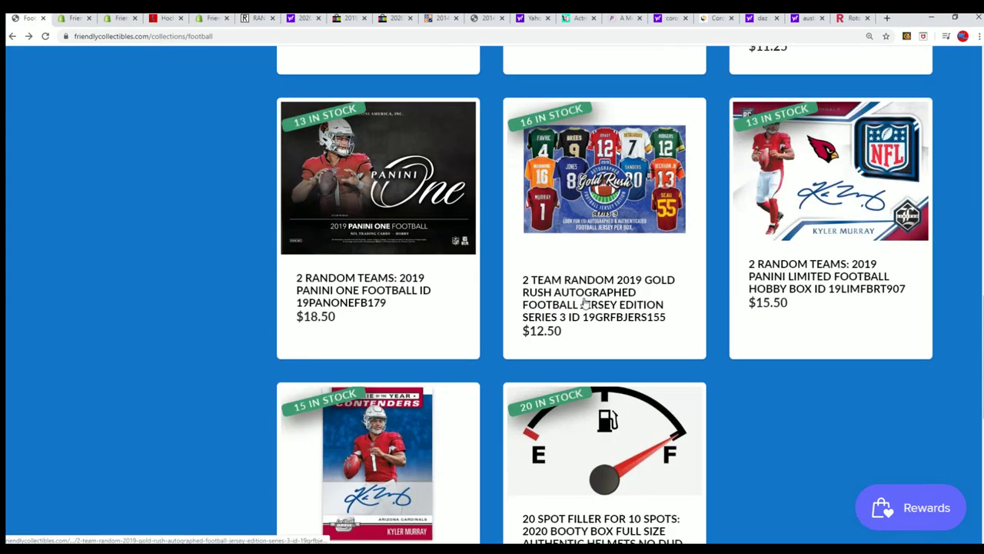
left_click(45, 36)
scroll(483, 346, "up", 5)
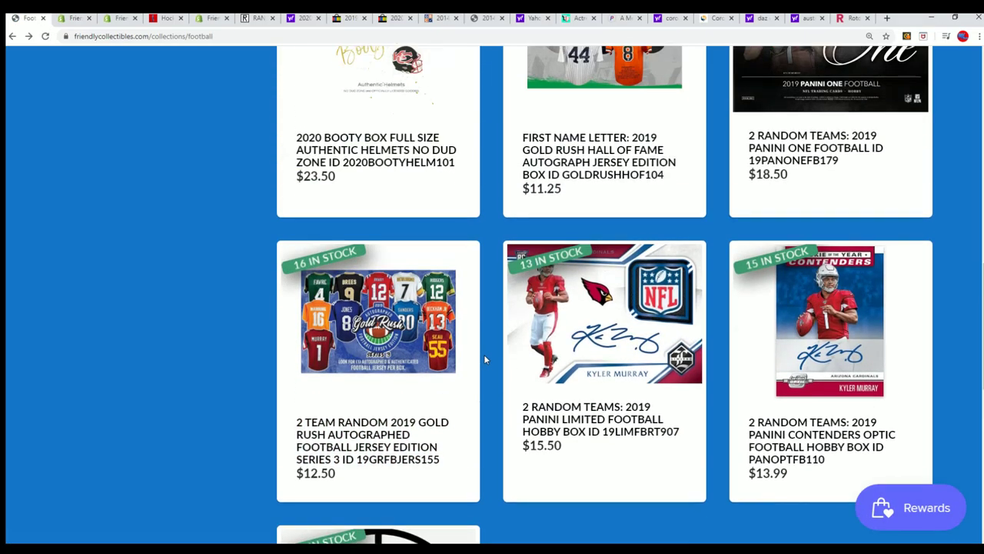
scroll(482, 356, "up", 2)
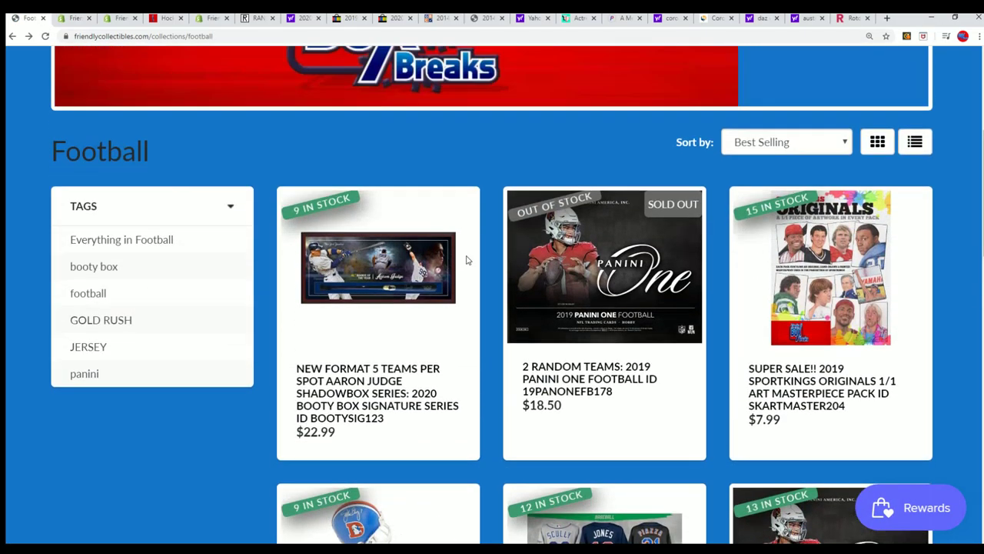
mouse_move(569, 405)
left_mouse_down()
mouse_move(586, 402)
mouse_move(523, 405)
left_mouse_up()
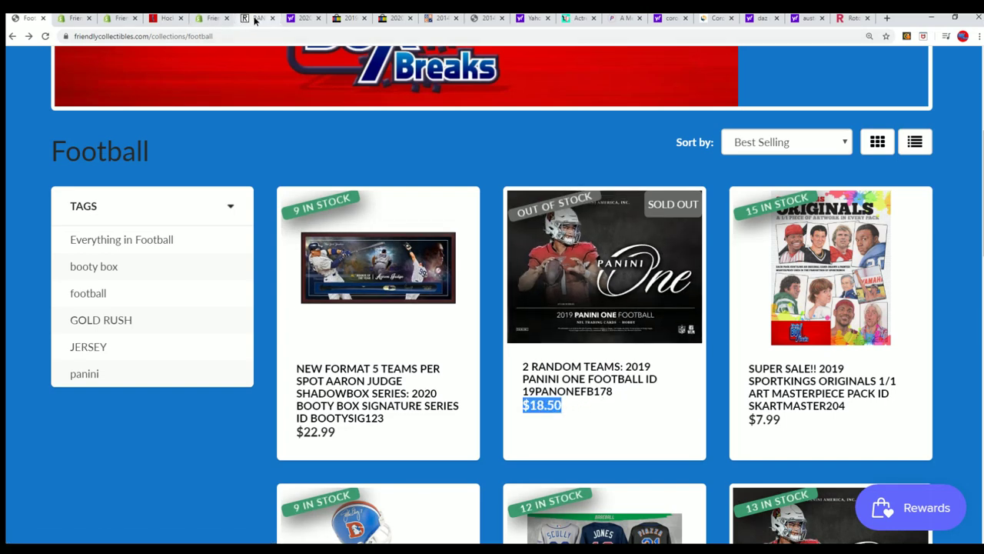
left_click(253, 18)
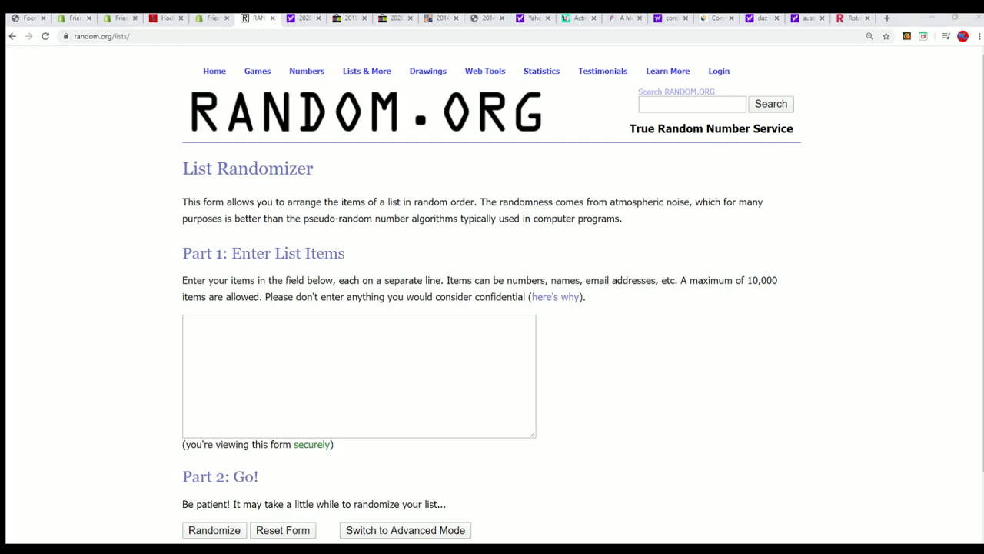
- Copy the 32 owner names from Notepad into the List Randomizer box
key("alt+Tab")
mouse_move(569, 428)
left_mouse_down()
mouse_move(531, 339)
mouse_move(500, 135)
mouse_move(431, 129)
left_mouse_up()
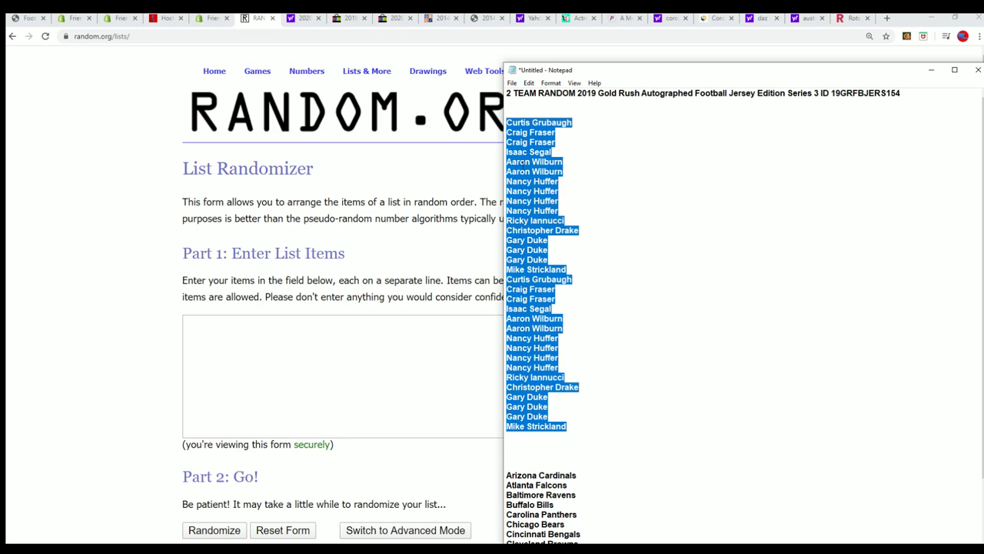
right_click(526, 150)
left_click(554, 185)
left_click(258, 341)
right_click(212, 326)
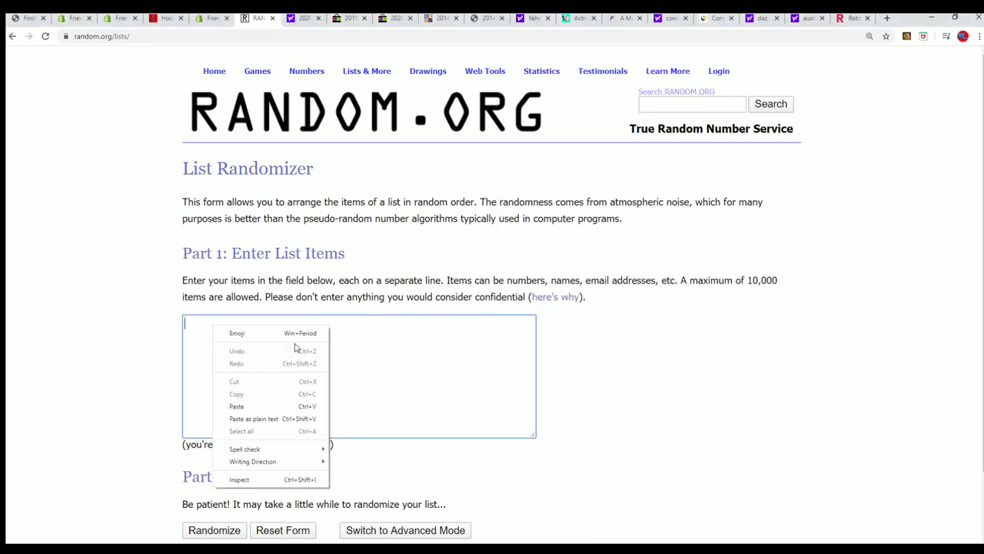
left_click(247, 407)
- Randomize the owner list, then reshuffle it five more times with Again!
scroll(564, 382, "down", 1)
left_click(219, 455)
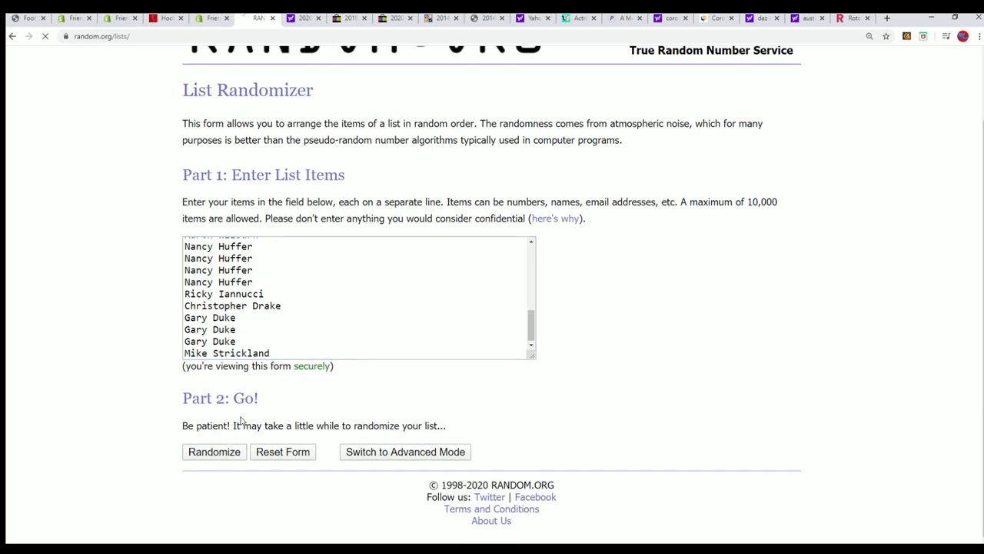
scroll(241, 420, "down", 3)
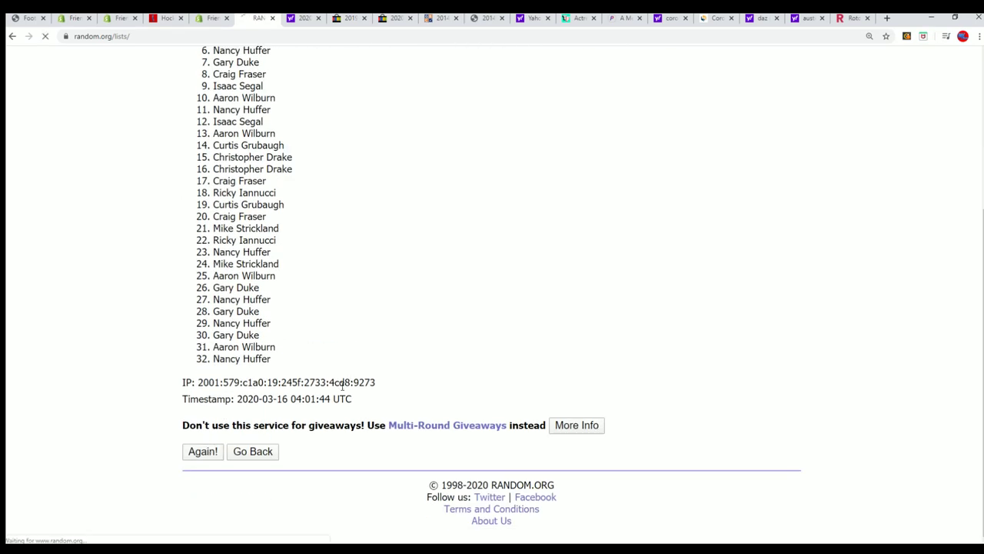
left_click(206, 453)
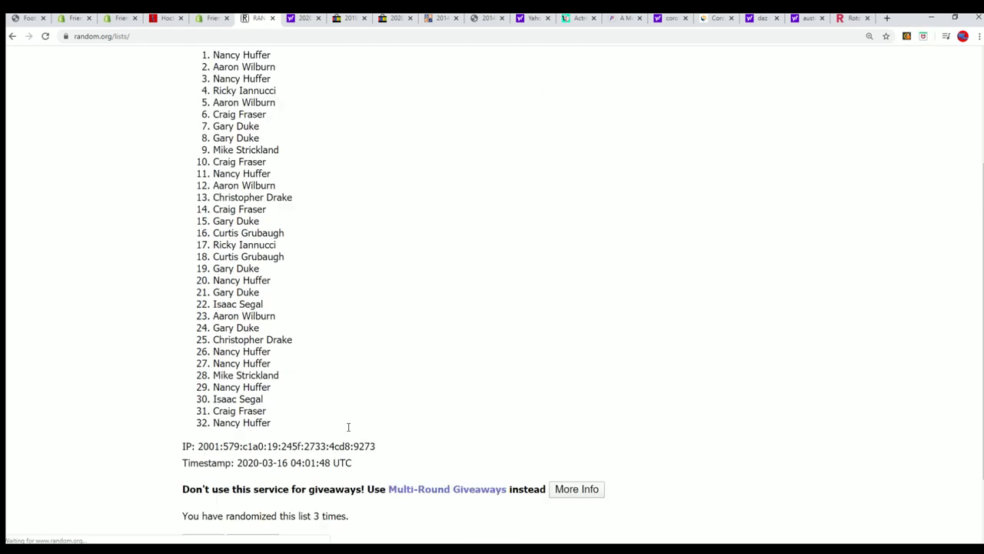
left_click(206, 455)
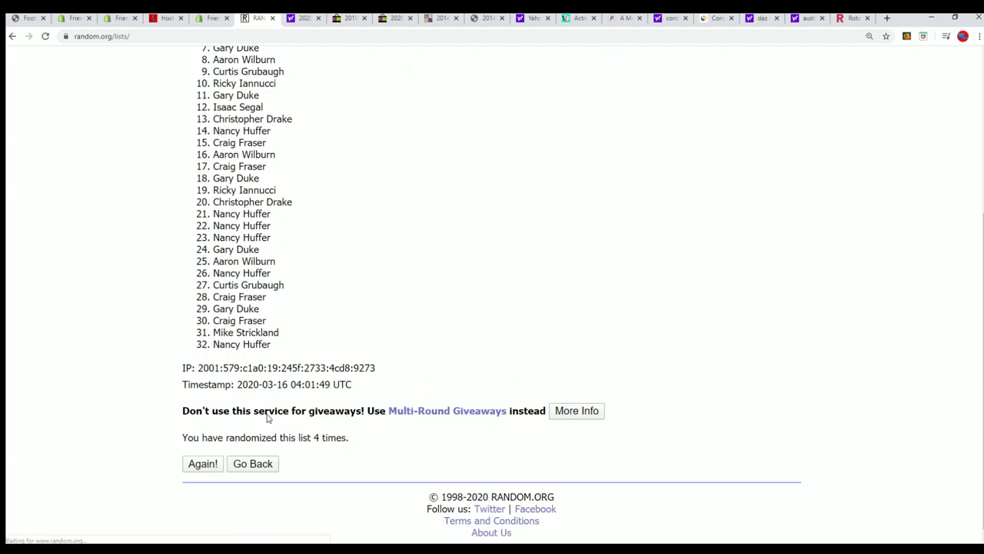
left_click(206, 454)
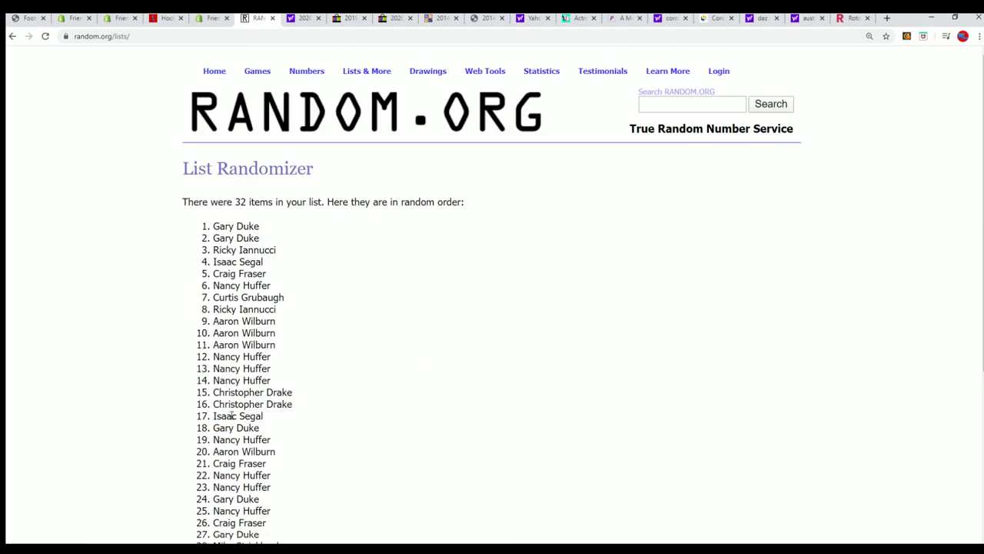
scroll(232, 416, "down", 4)
left_click(206, 457)
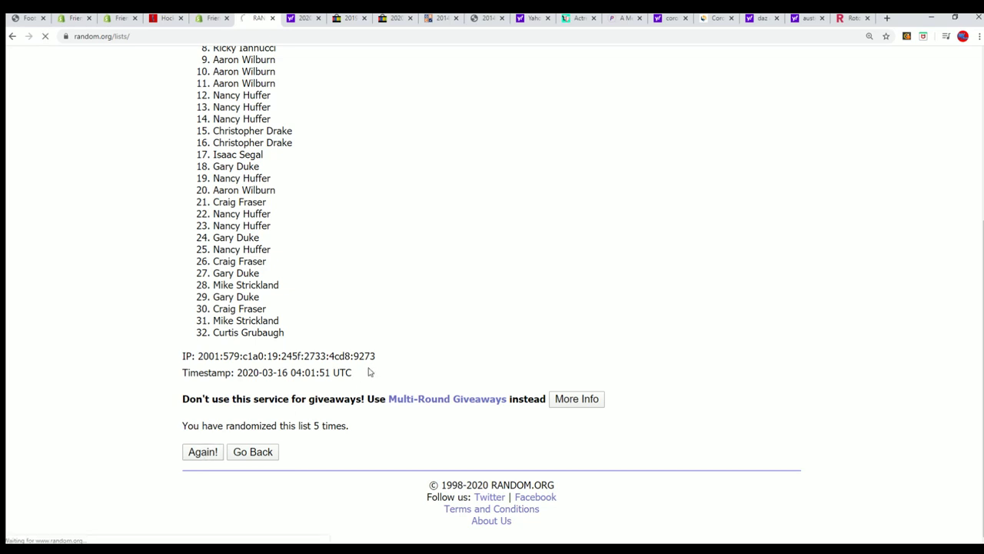
left_click(213, 456)
scroll(319, 317, "down", 2)
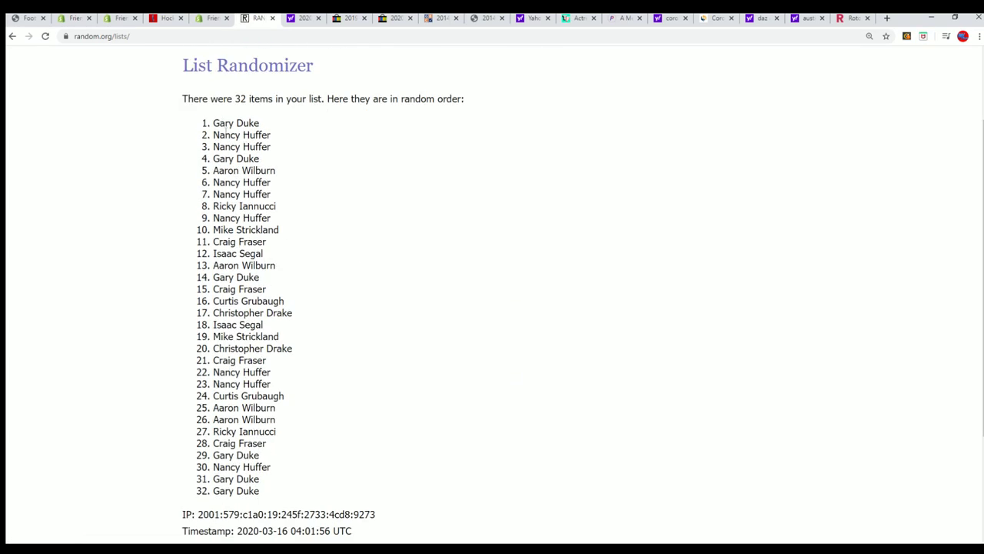
- Select all 32 randomized owner names and copy them
left_click_drag(224, 124, 262, 325)
left_click(201, 116)
mouse_move(216, 113)
left_mouse_down()
mouse_move(261, 254)
mouse_move(283, 453)
mouse_move(276, 490)
left_mouse_up()
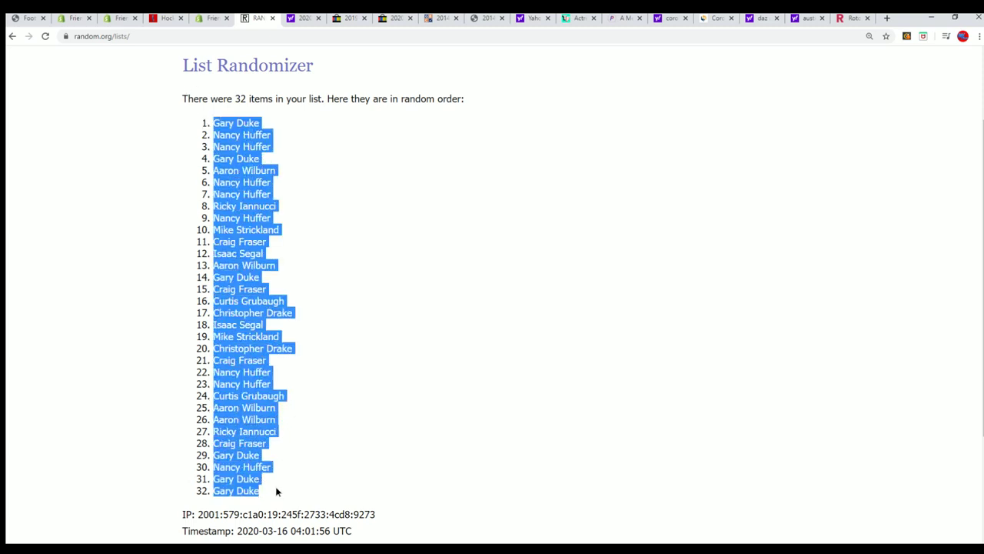
right_click(241, 429)
left_click(265, 432)
scroll(336, 461, "down", 2)
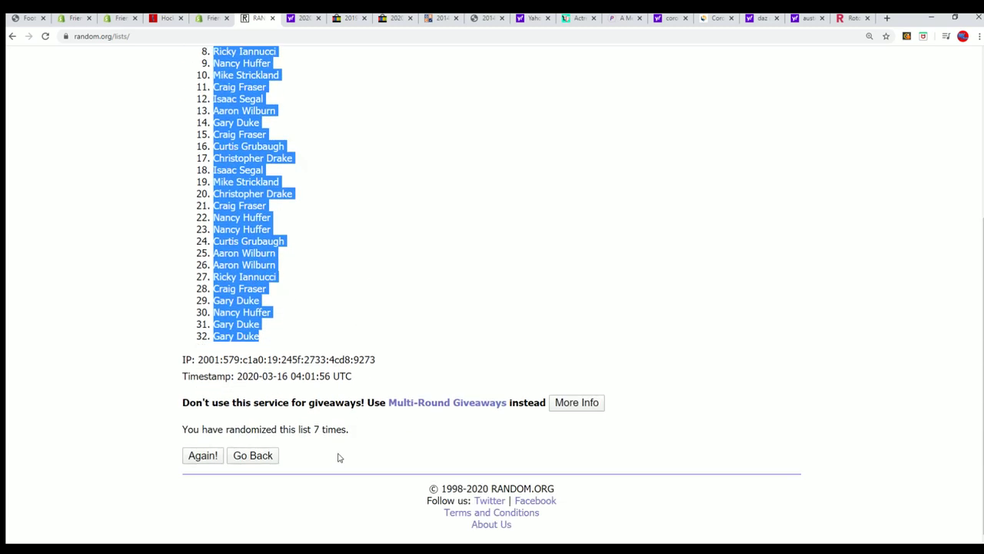
scroll(338, 458, "up", 1)
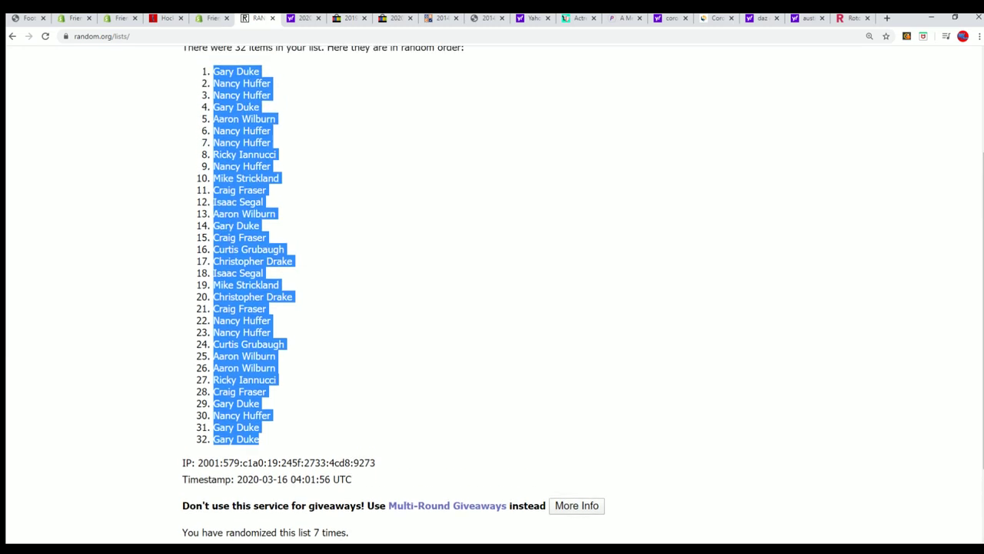
- Paste the shuffled owner names into A2 of Alpha NFL as unformatted text
key("alt+Tab")
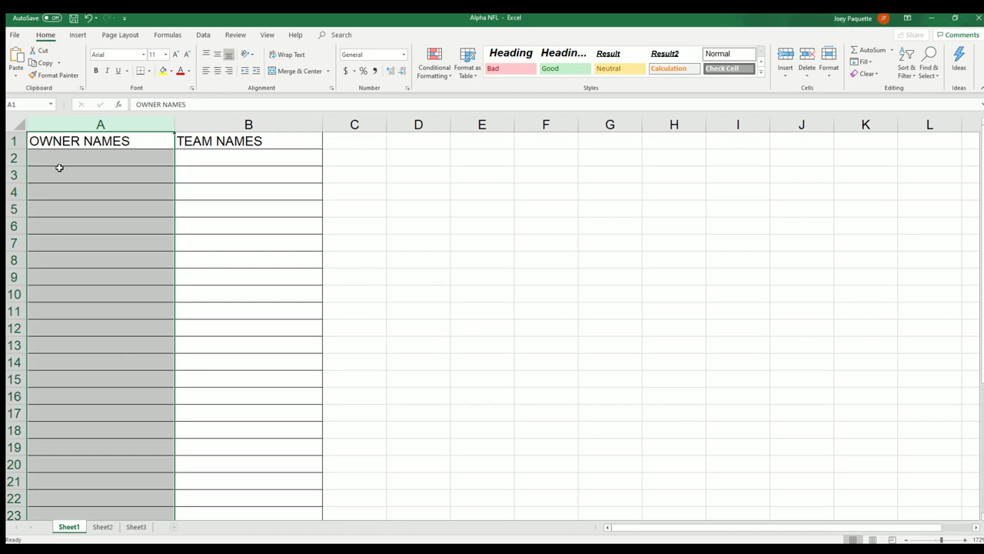
left_click(52, 160)
right_click(52, 161)
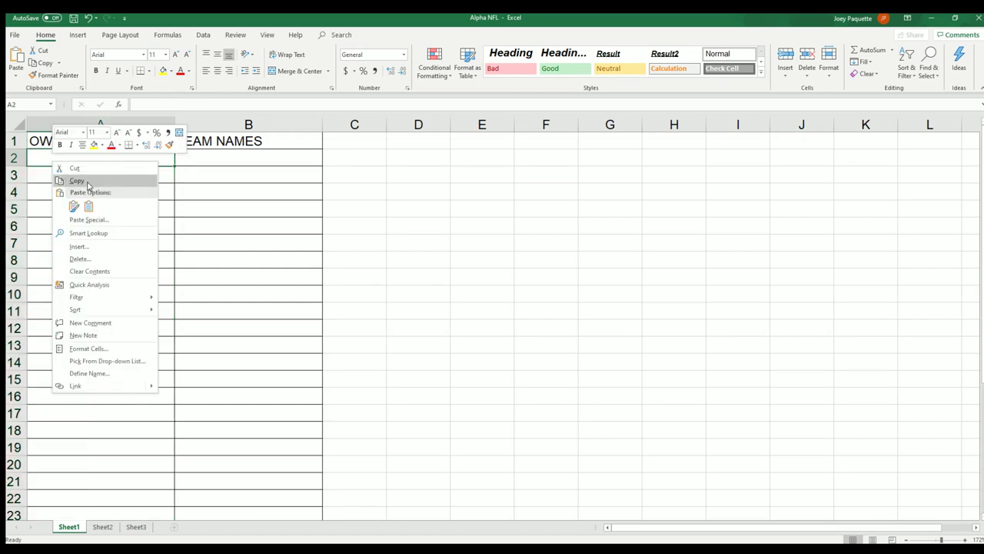
left_click(89, 207)
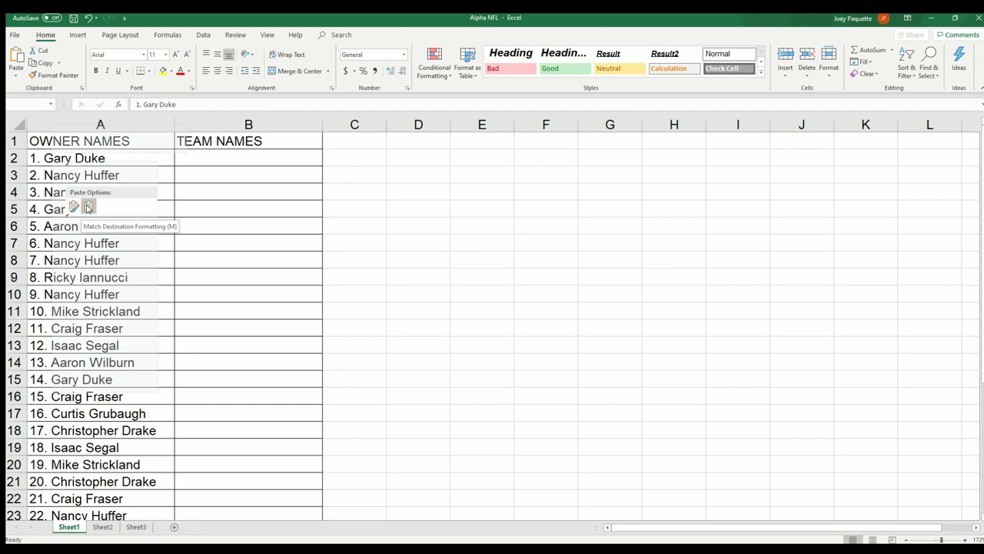
right_click(54, 158)
left_click(84, 220)
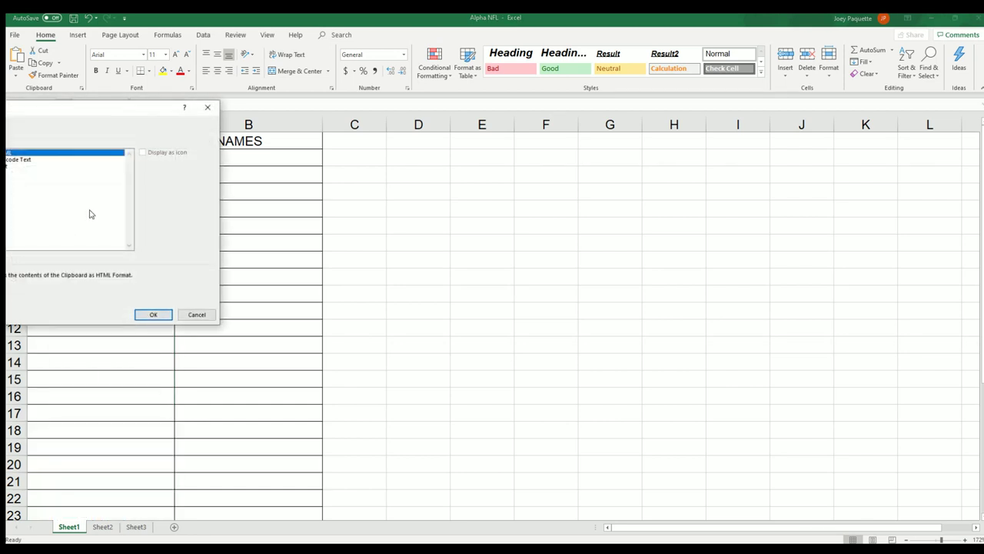
left_click(10, 166)
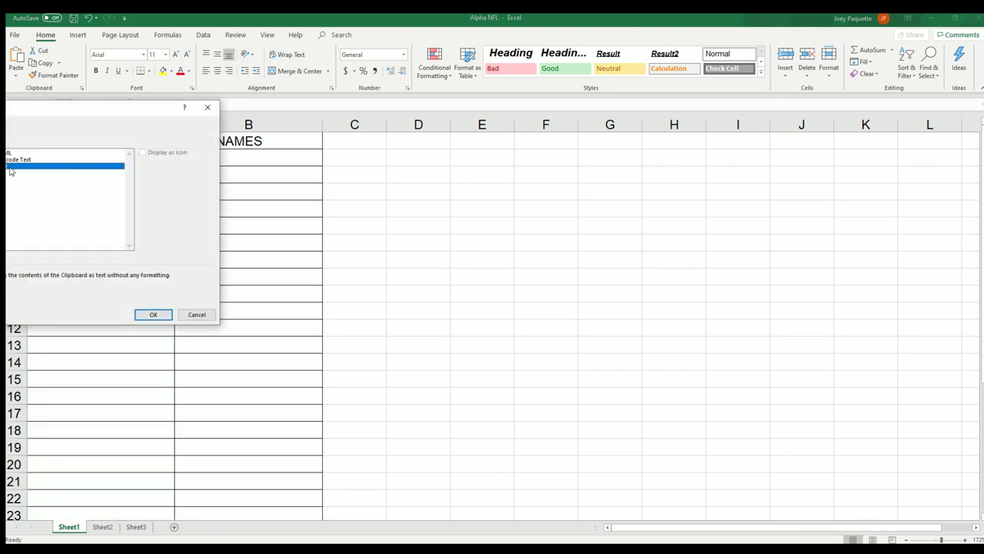
left_click(148, 313)
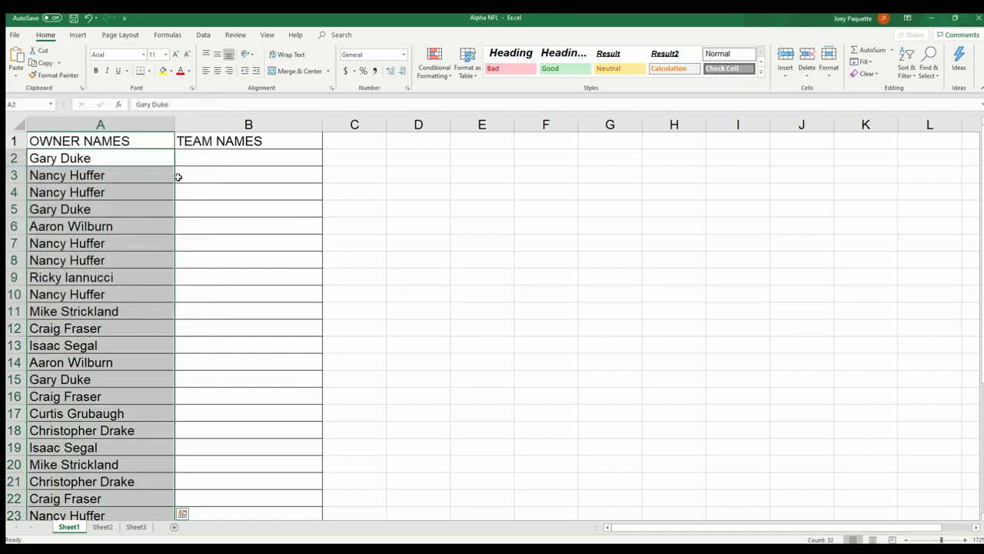
- Narrow column A to fit the owner names and widen column B for team names
left_click(188, 160)
left_click(160, 123)
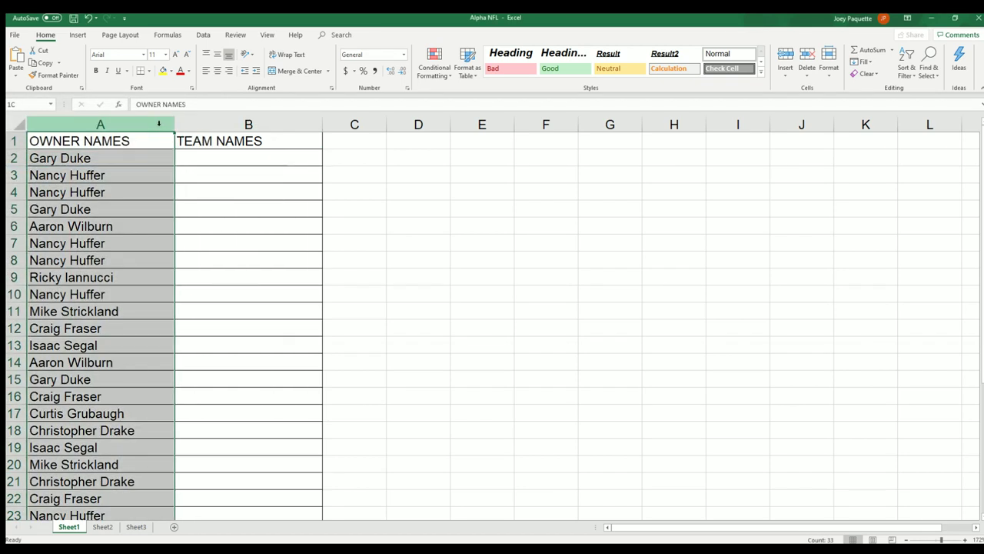
left_click_drag(175, 125, 150, 127)
left_click(176, 156)
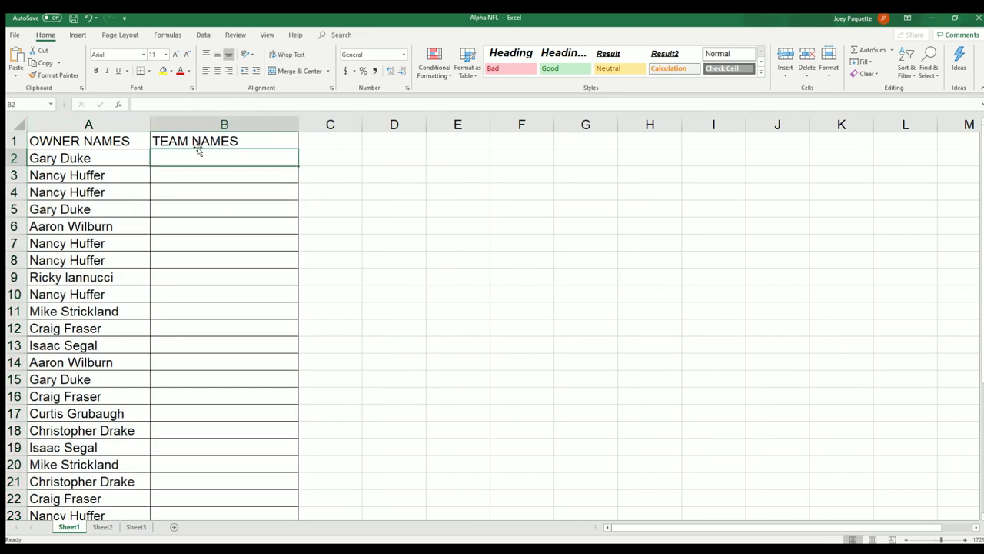
left_click(261, 126)
left_click_drag(299, 127, 330, 129)
left_click(233, 163)
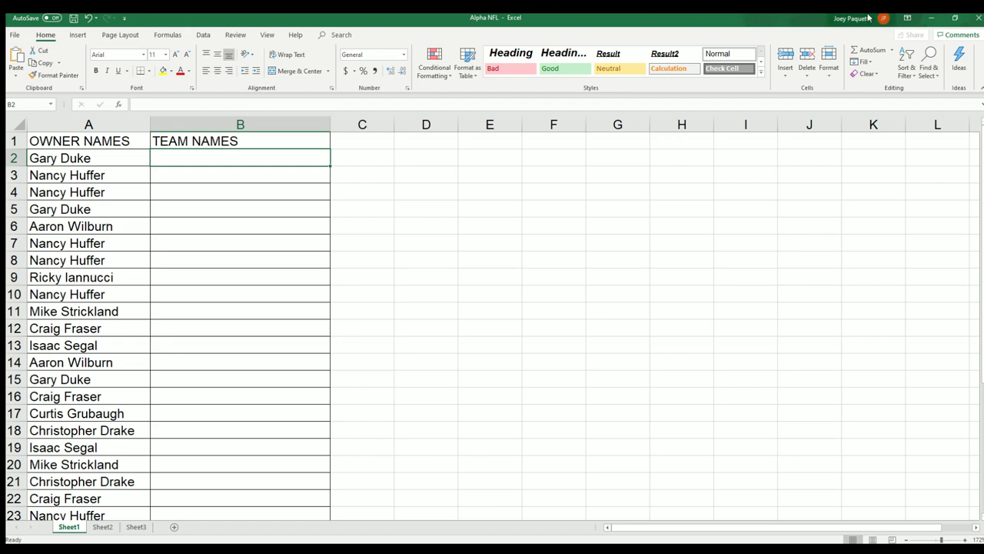
- Open a fresh List Randomizer and copy teams Arizona Cardinals through Pittsburgh Steelers from Notepad
left_click(931, 16)
scroll(286, 181, "up", 3)
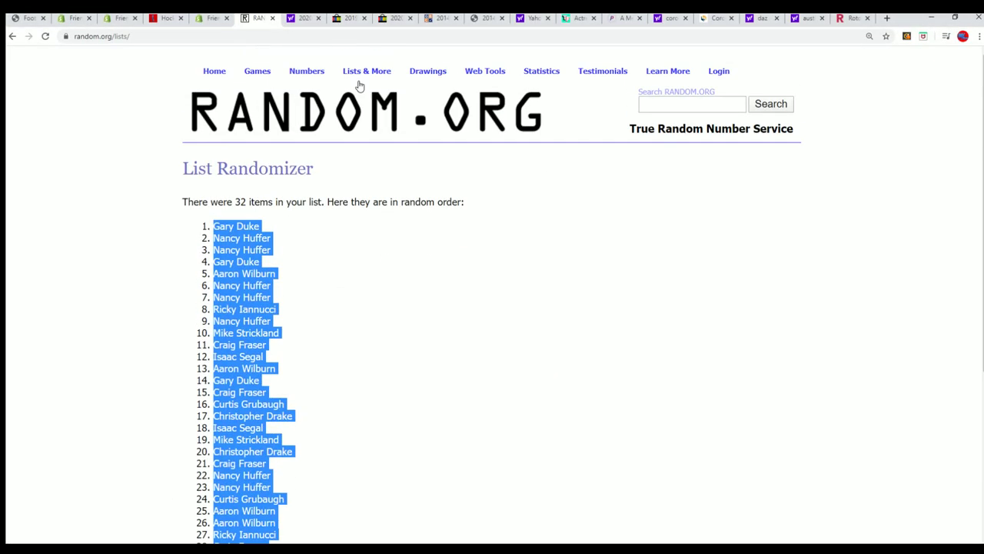
left_click(373, 90)
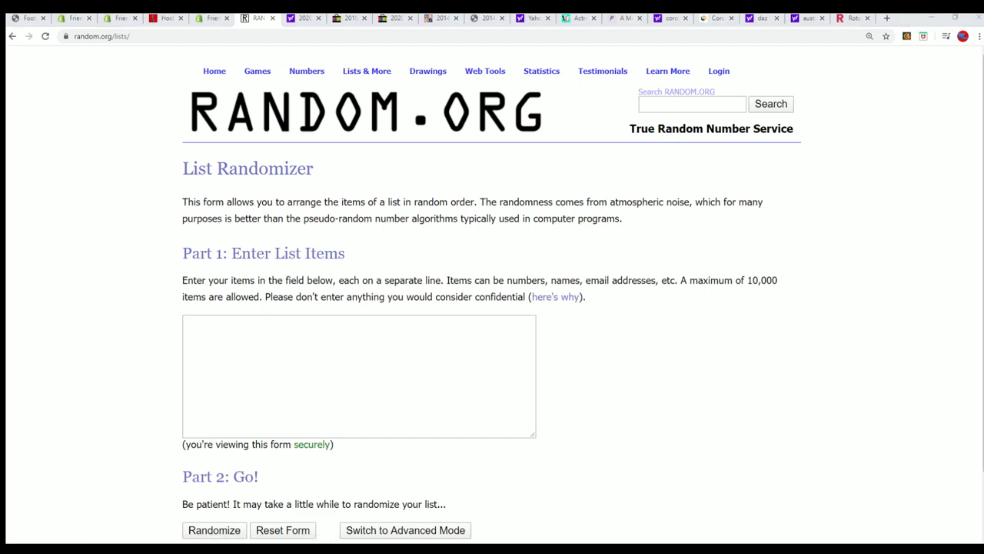
key("alt+Tab")
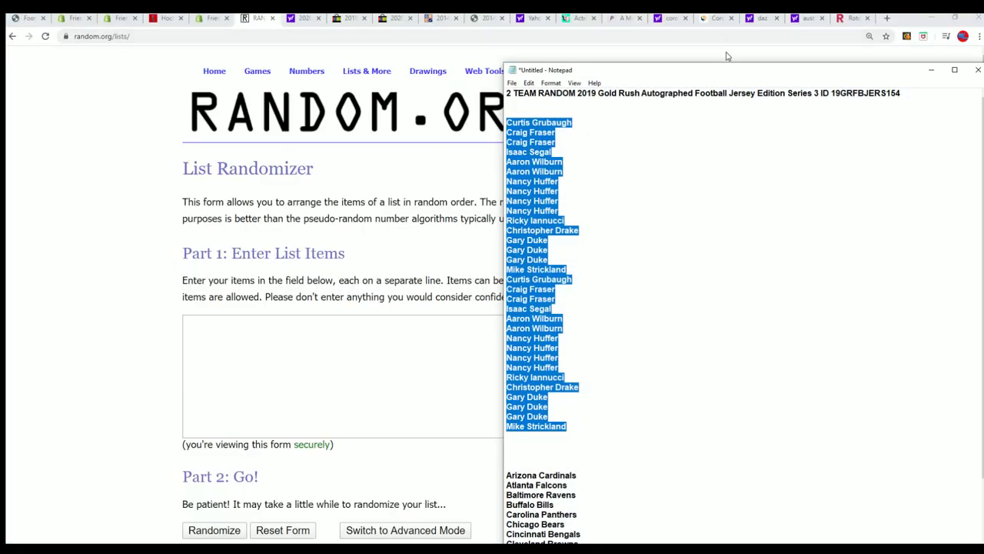
left_click_drag(721, 64, 721, 13)
scroll(623, 241, "down", 5)
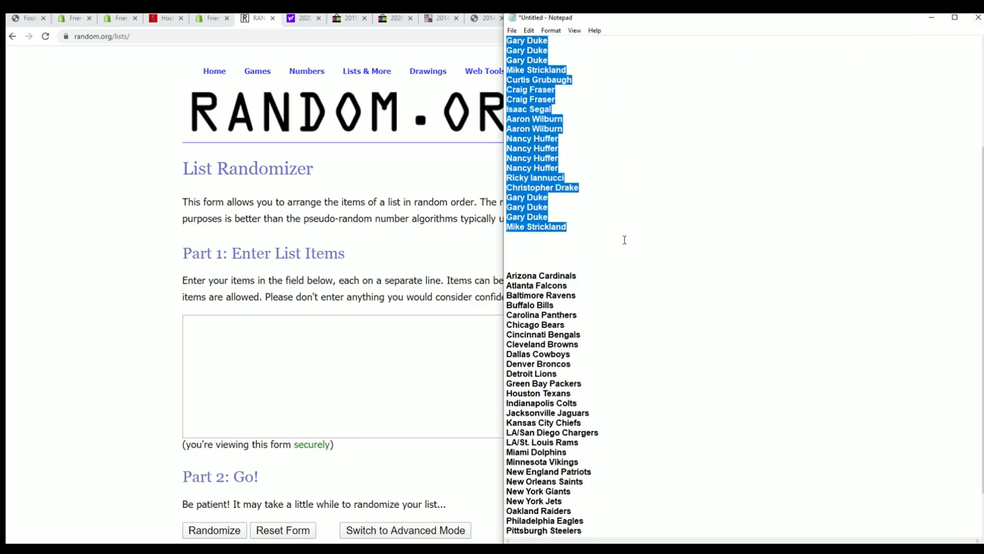
mouse_move(505, 274)
left_mouse_down()
mouse_move(548, 315)
mouse_move(585, 412)
mouse_move(584, 531)
left_mouse_up()
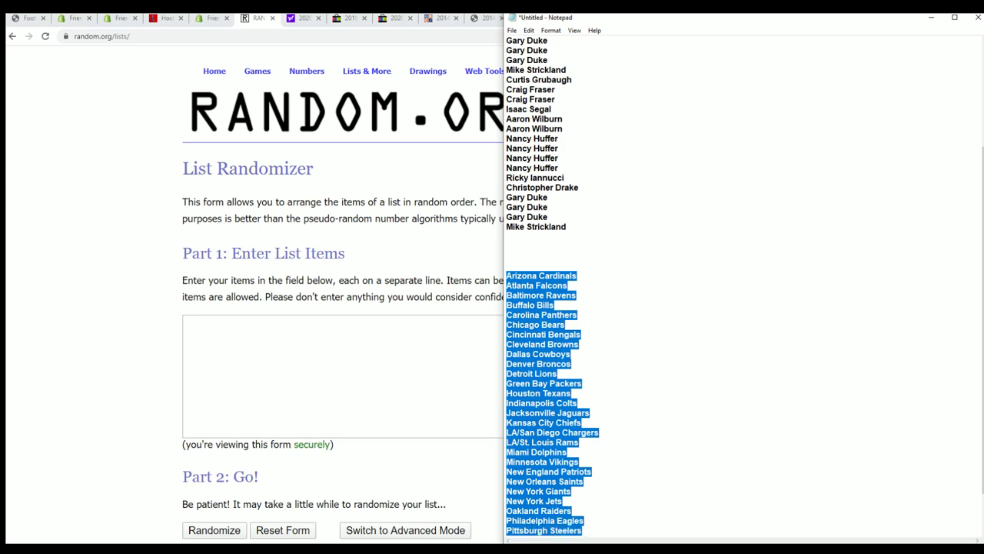
right_click(569, 512)
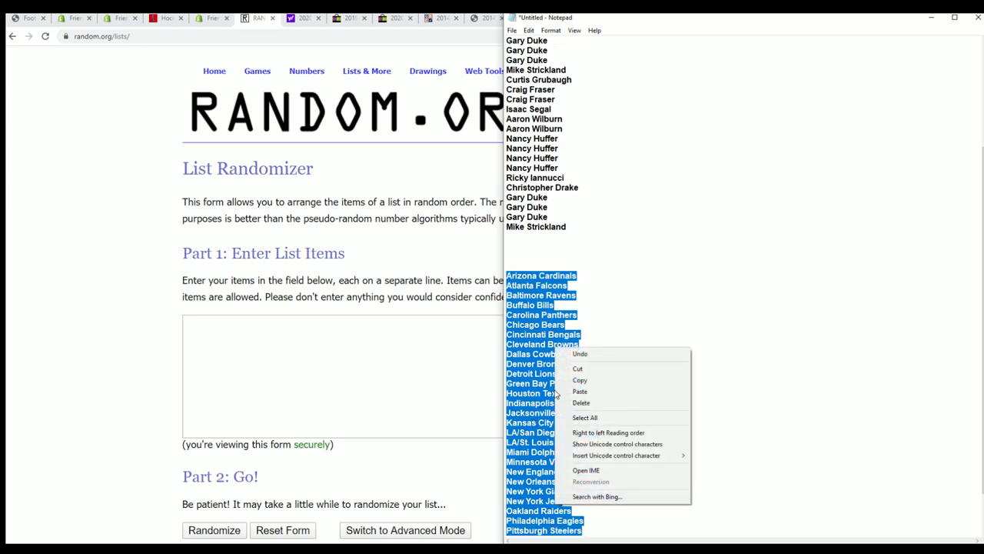
left_click(580, 379)
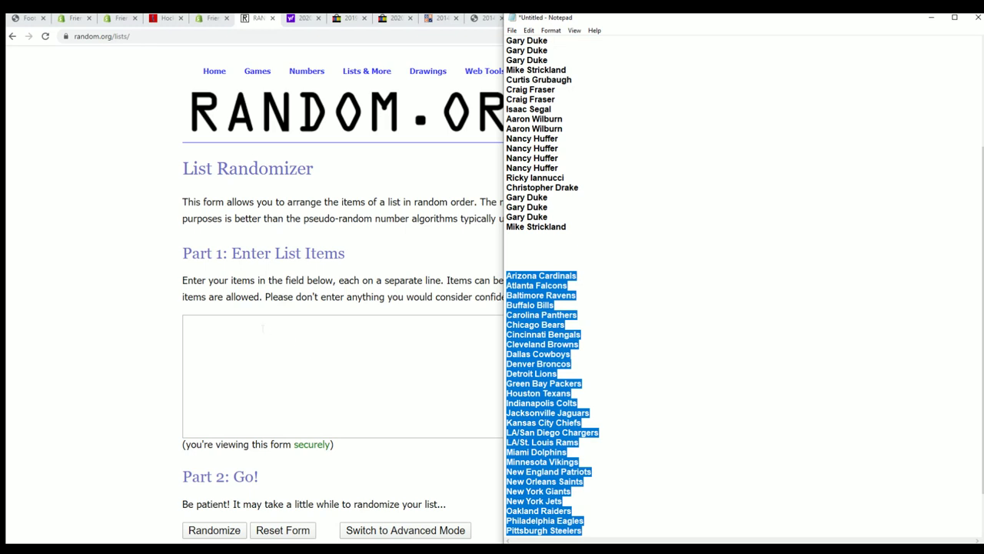
- Paste the 27 team names into the list field and randomize them once
left_click(284, 338)
right_click(261, 328)
left_click(308, 408)
scroll(550, 406, "down", 1)
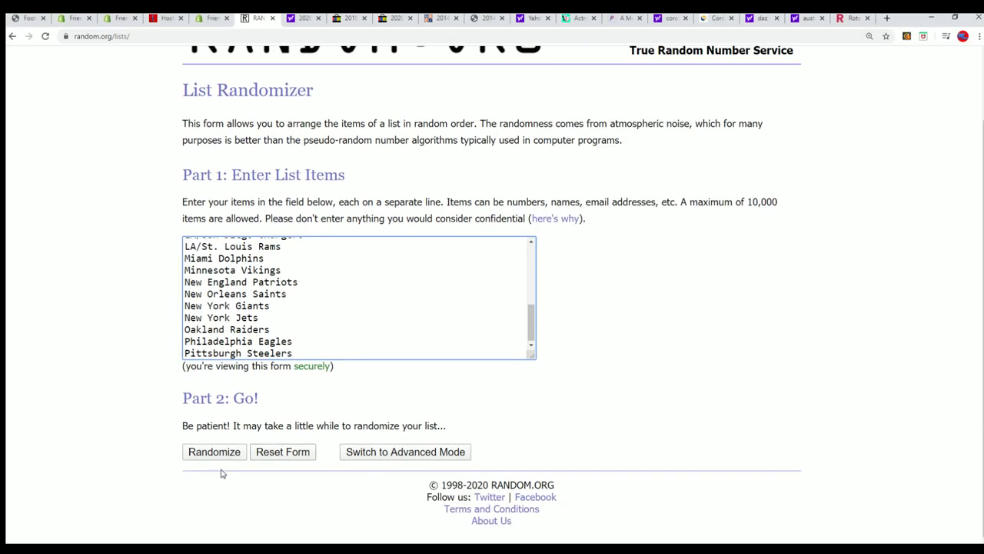
left_click(203, 452)
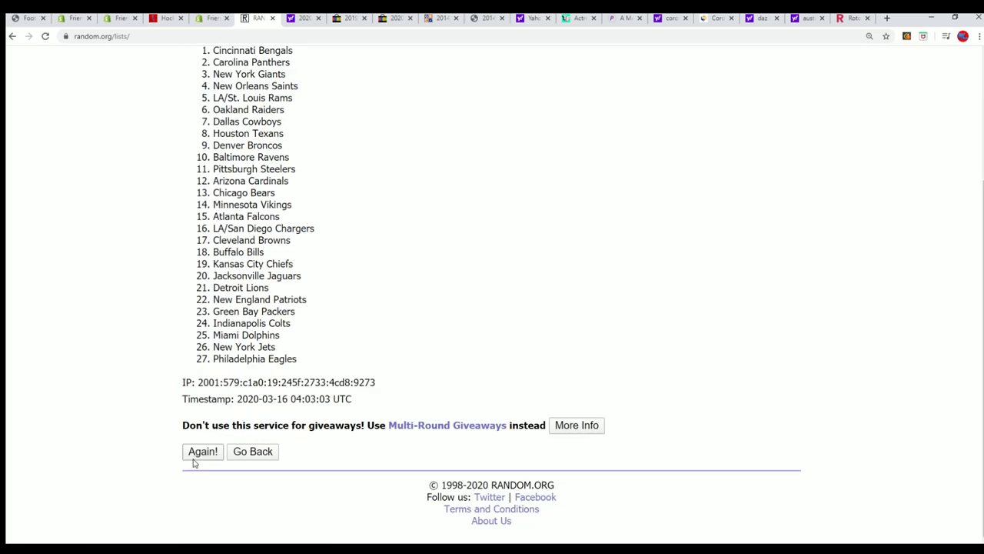
scroll(208, 430, "up", 3)
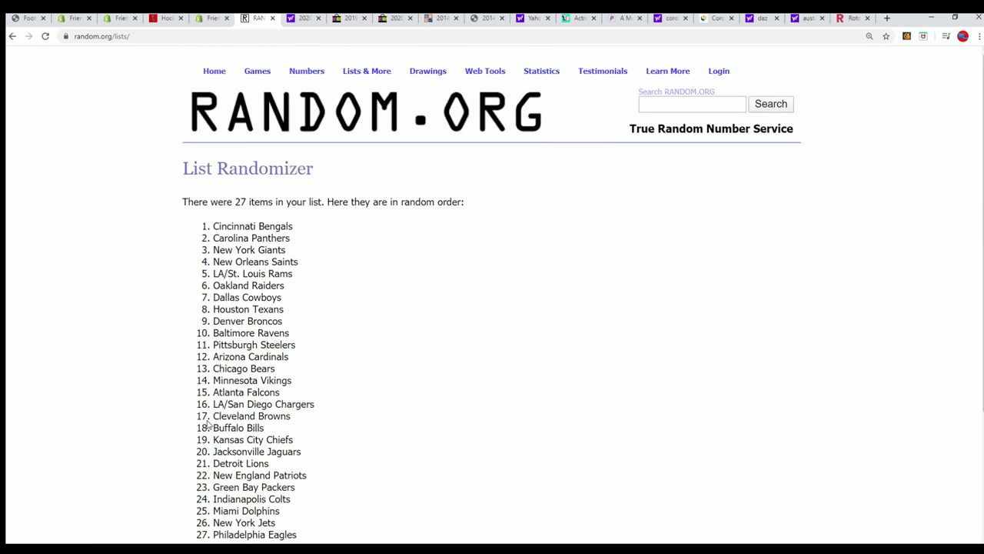
- Reset the randomizer form and paste all 32 teams, Arizona Cardinals to Washington Redskins, as plain text
mouse_move(347, 73)
left_click(370, 89)
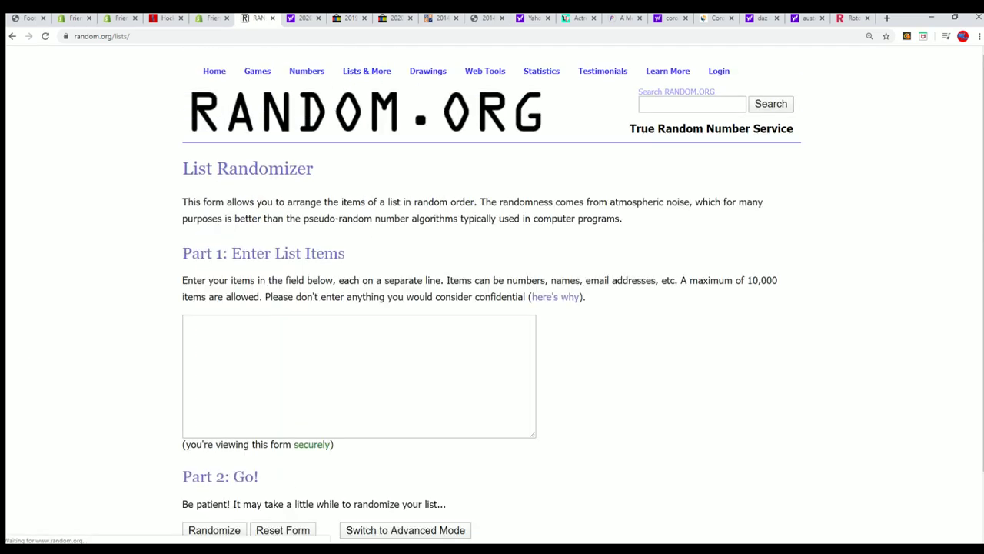
key("alt+Tab")
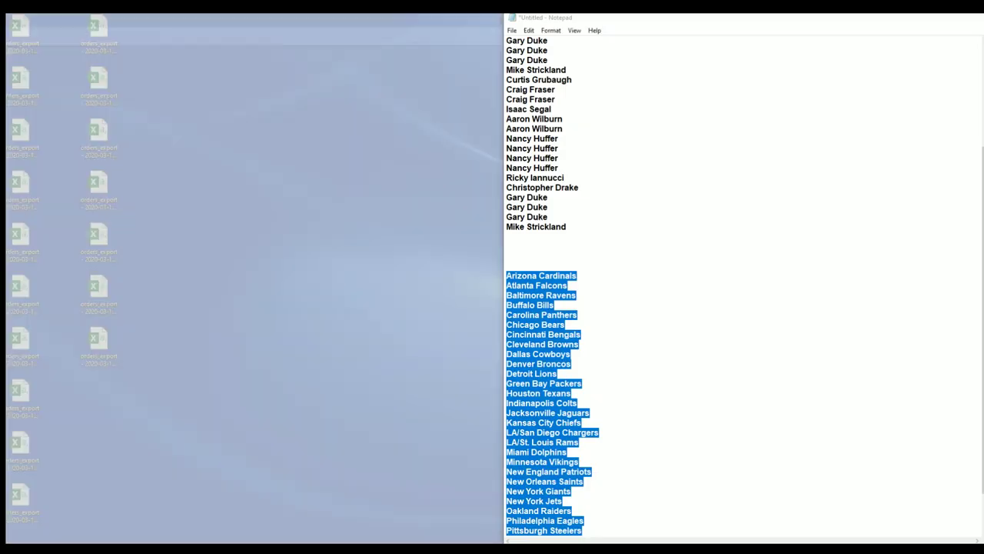
scroll(672, 401, "down", 2)
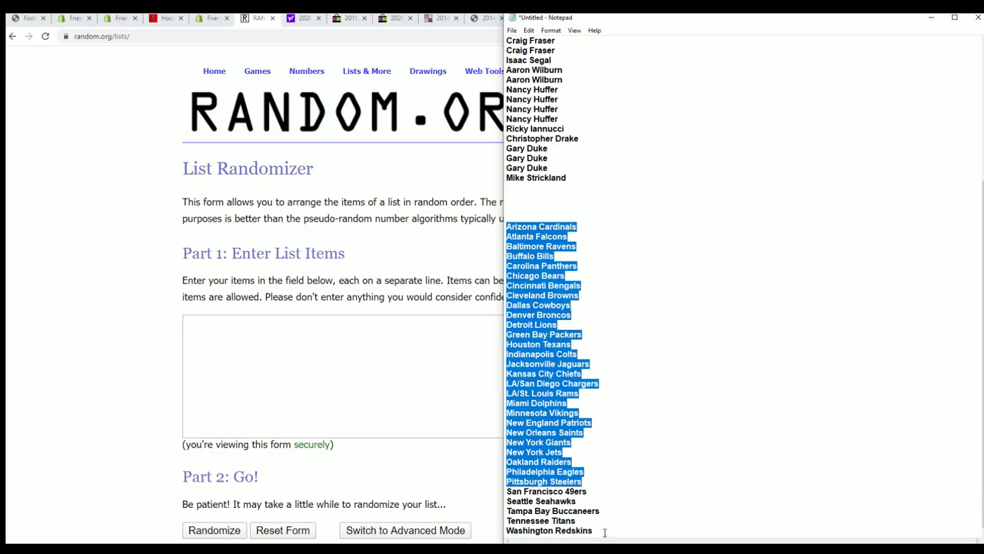
mouse_move(594, 530)
left_mouse_down()
mouse_move(508, 354)
mouse_move(539, 236)
mouse_move(506, 226)
left_mouse_up()
right_click(552, 240)
left_click(546, 267)
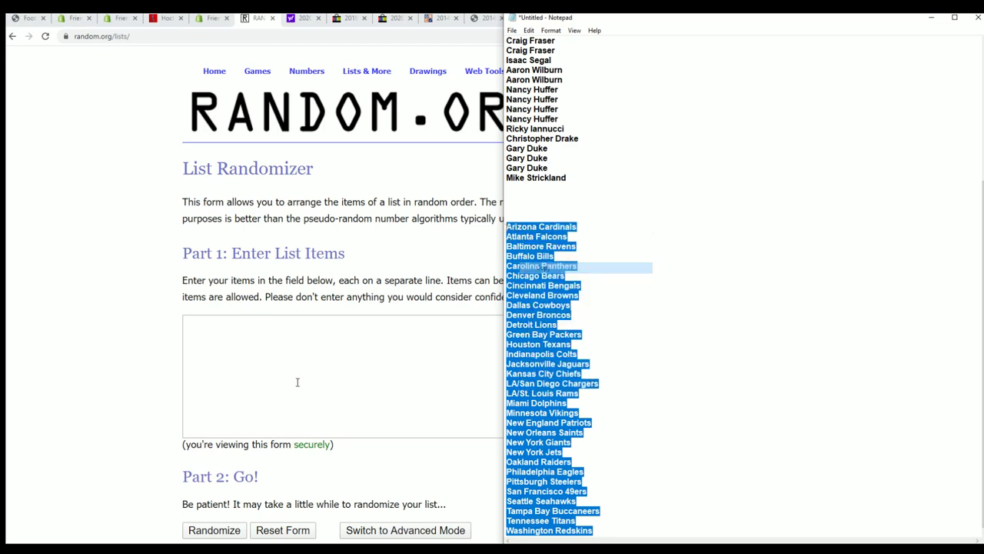
right_click(190, 329)
left_click(231, 422)
scroll(547, 435, "down", 1)
- Shuffle the 32 team names and reshuffle them six more times
left_click(229, 454)
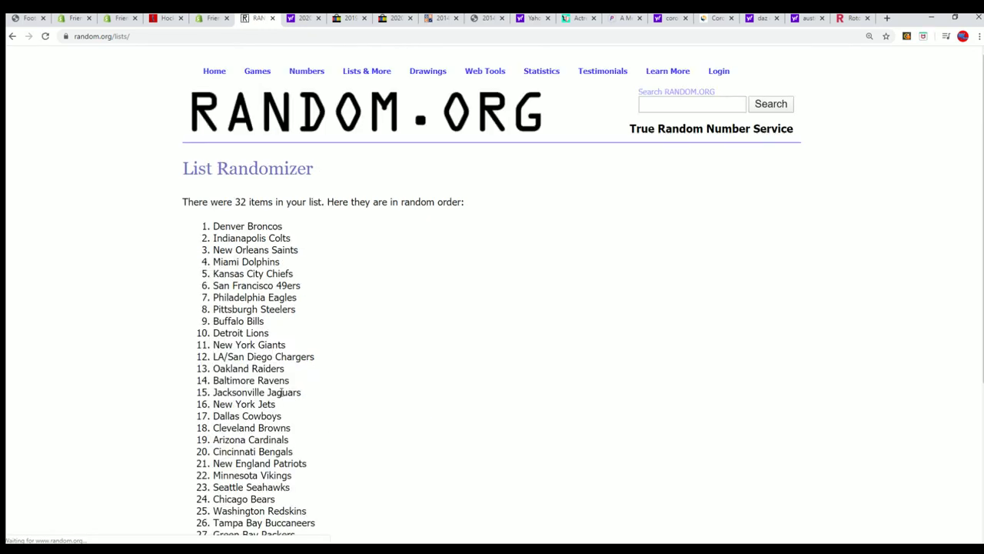
scroll(273, 392, "down", 3)
left_click(203, 453)
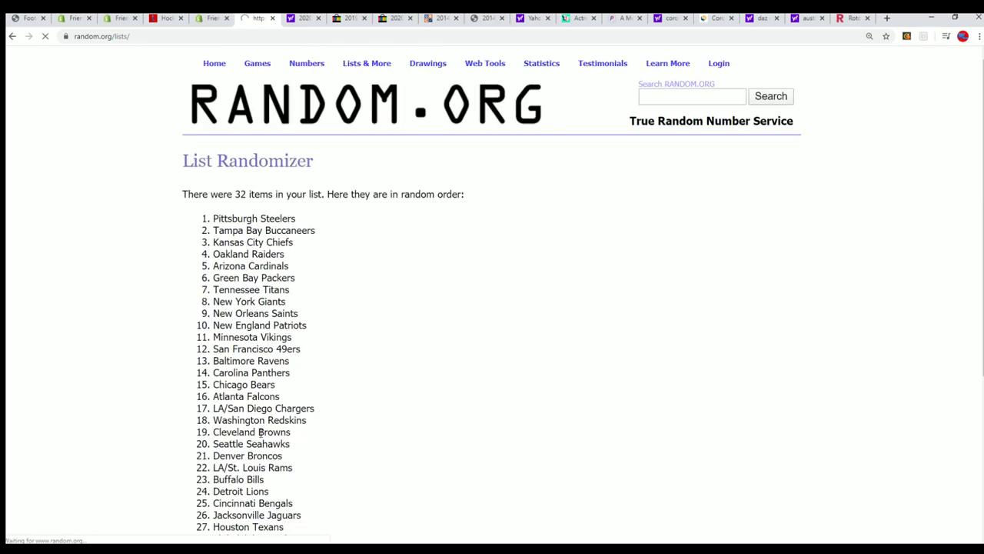
scroll(206, 457, "down", 3)
left_click(207, 456)
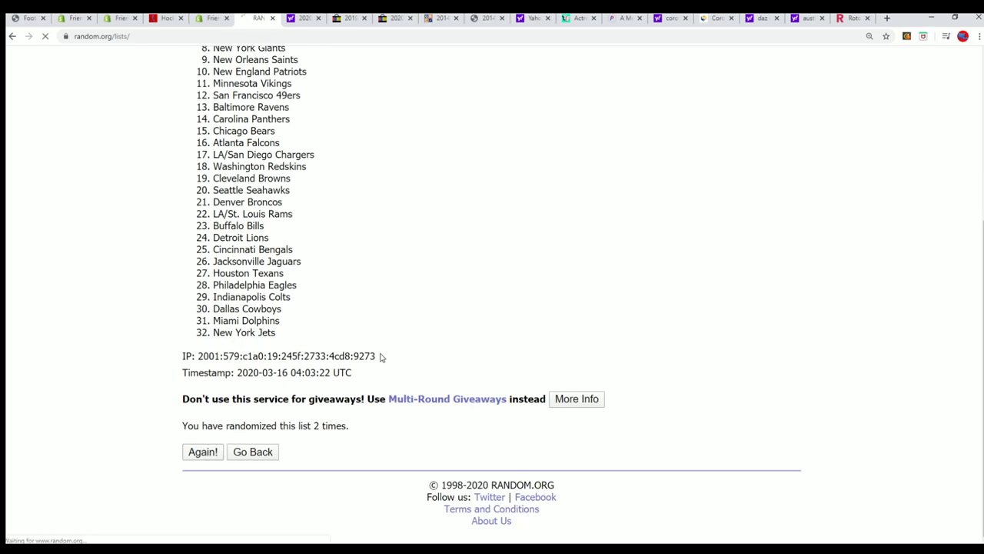
left_click(204, 455)
scroll(277, 444, "down", 3)
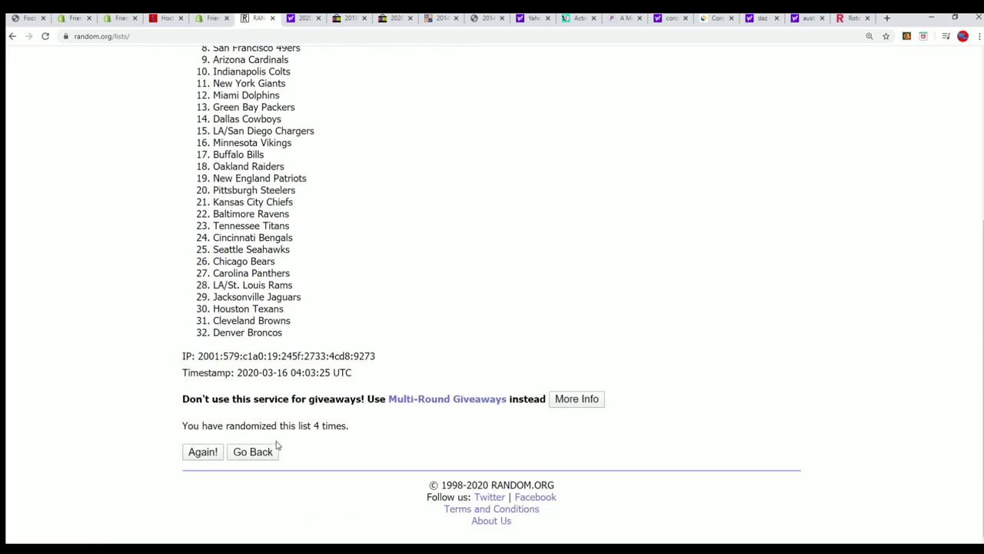
left_click(210, 454)
scroll(384, 400, "down", 3)
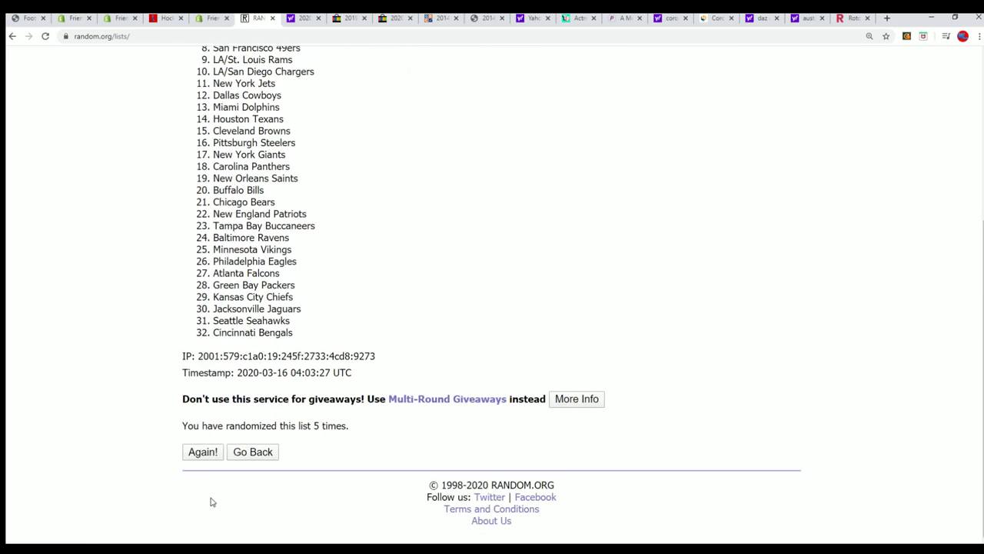
left_click(194, 454)
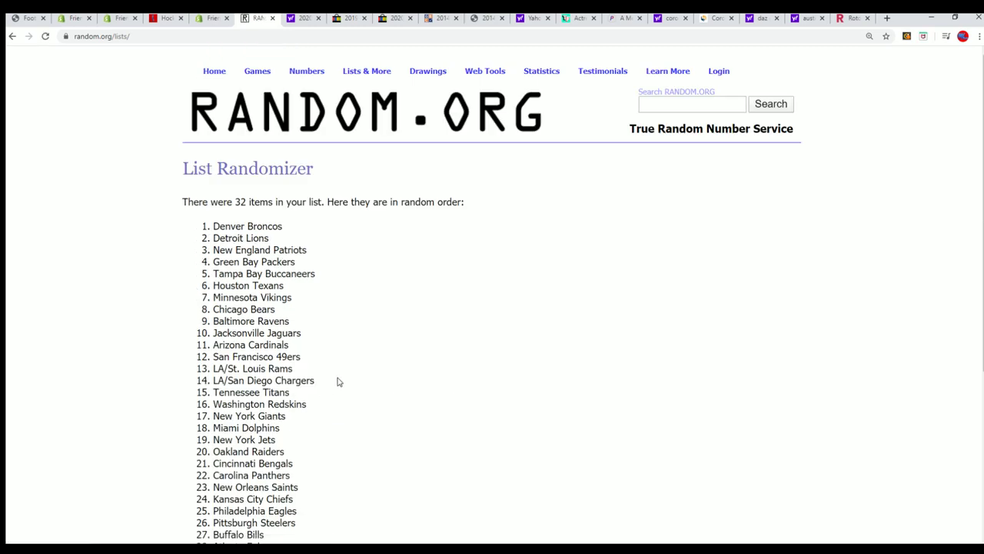
scroll(339, 381, "down", 3)
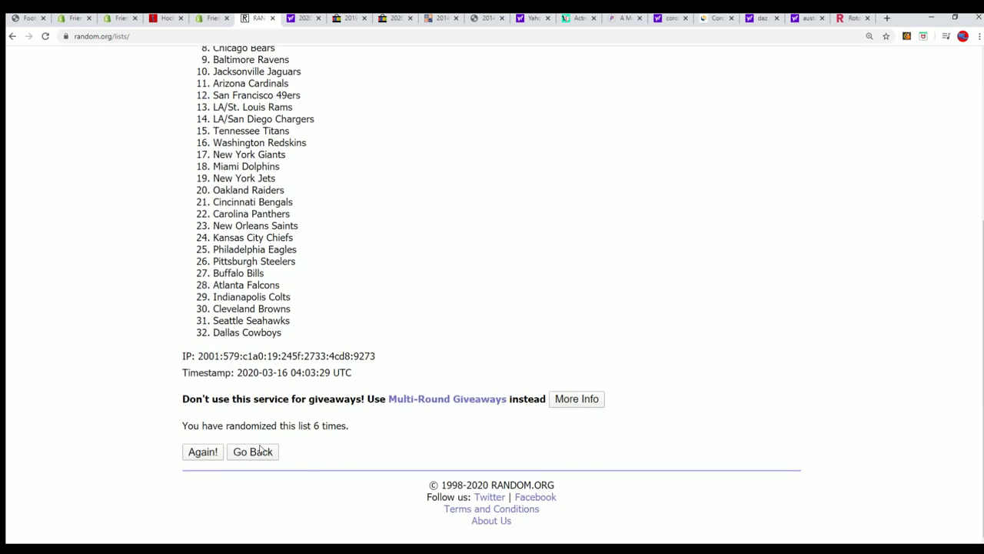
left_click(202, 453)
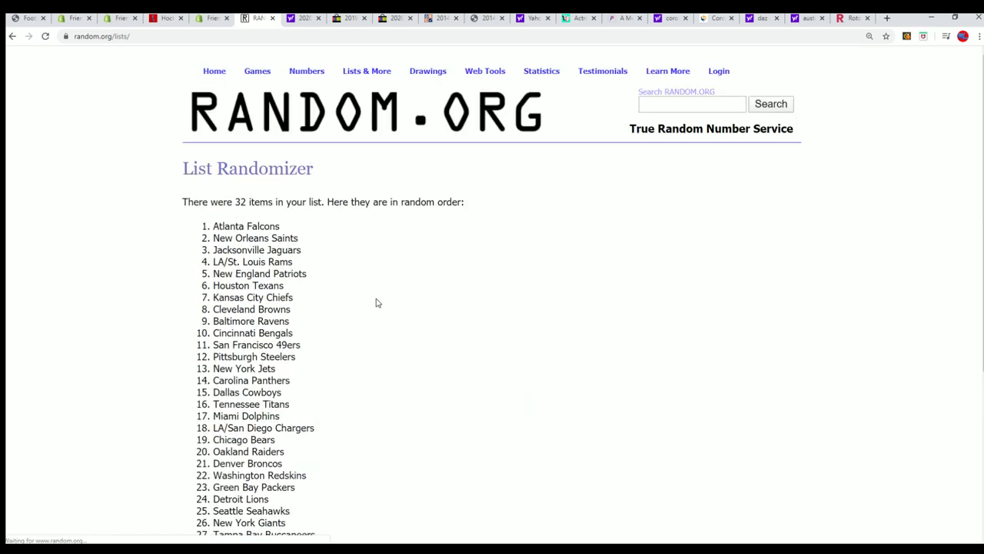
scroll(377, 303, "down", 1)
- Select and copy all 32 shuffled team names
mouse_move(214, 118)
left_mouse_down()
mouse_move(235, 243)
mouse_move(319, 490)
left_mouse_up()
right_click(273, 438)
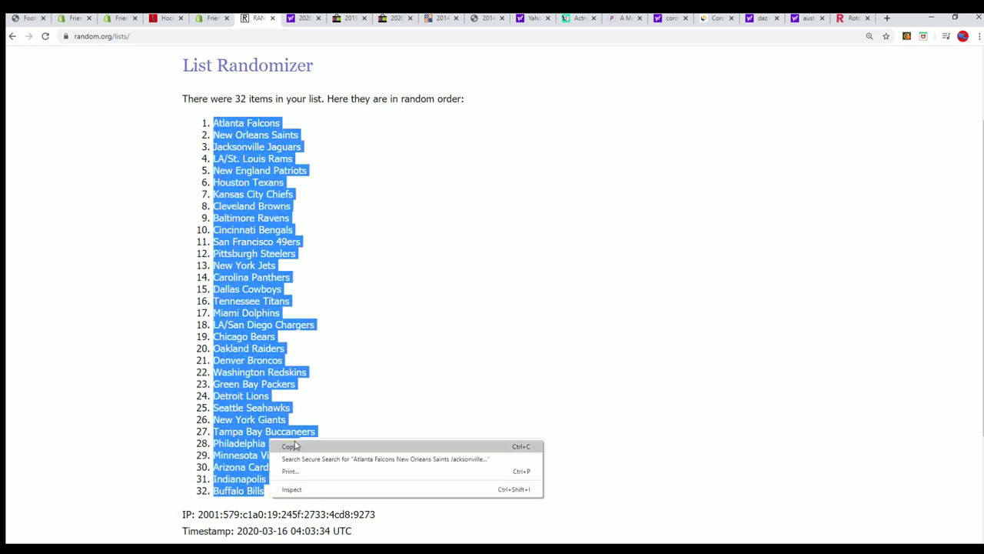
left_click(296, 444)
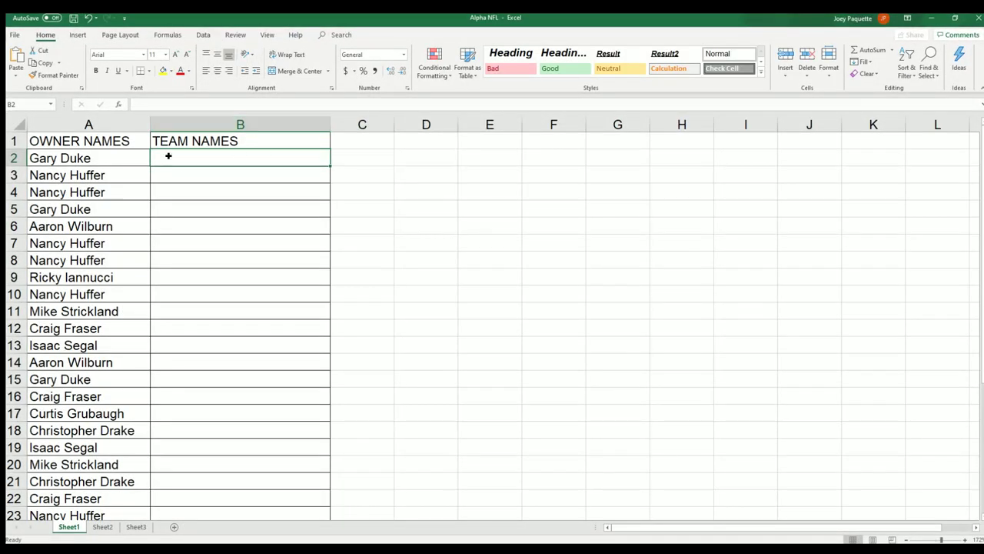
- Paste the shuffled team names into B2 as plain text via Paste Special
right_click(168, 156)
left_click(194, 217)
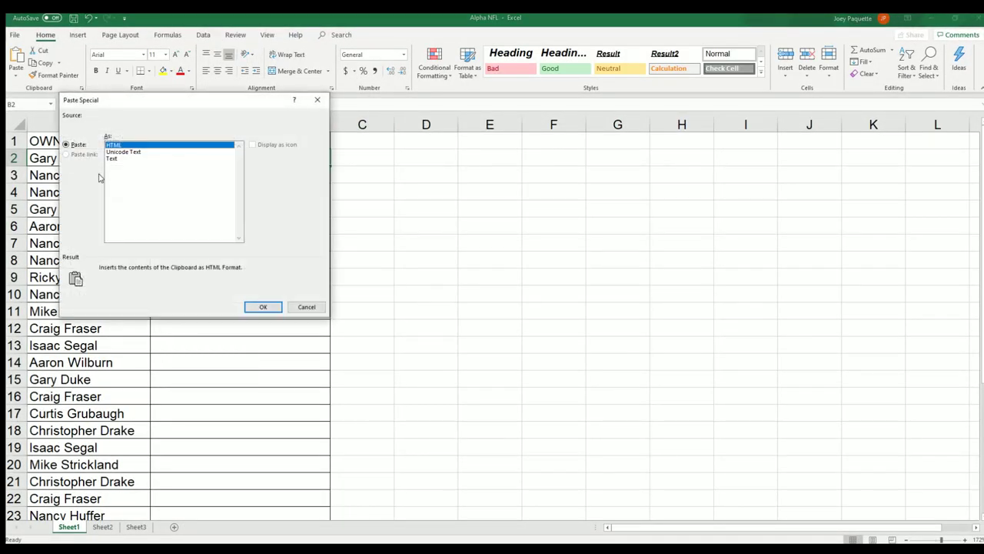
left_click(114, 159)
left_click(262, 307)
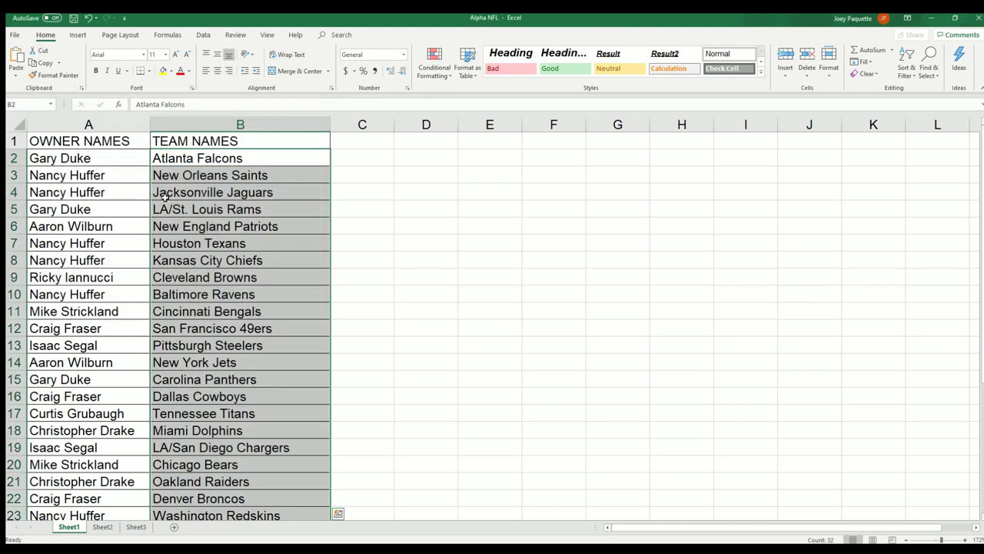
- Review the owner–team pairings in cells B27, B21, A12 and B10
scroll(320, 235, "down", 3)
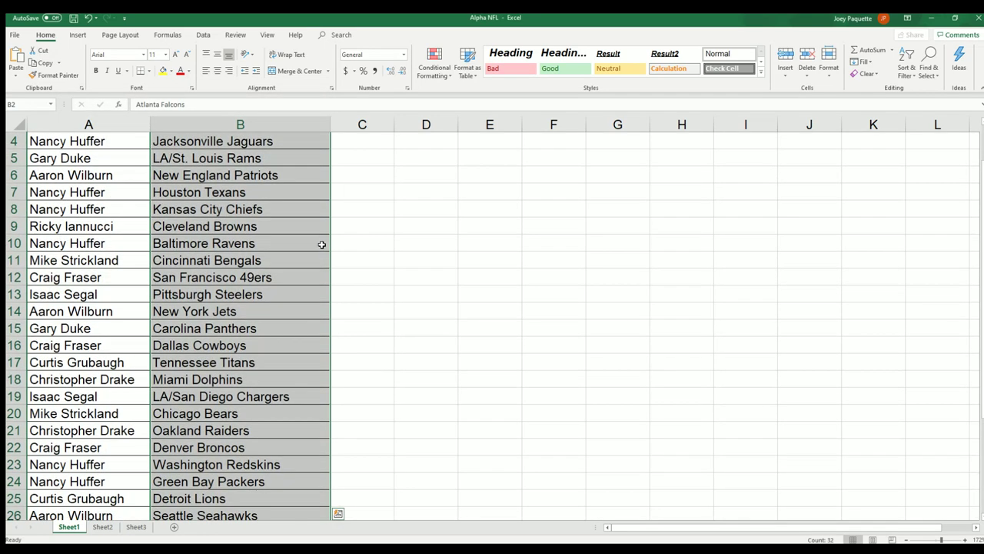
scroll(321, 247, "down", 1)
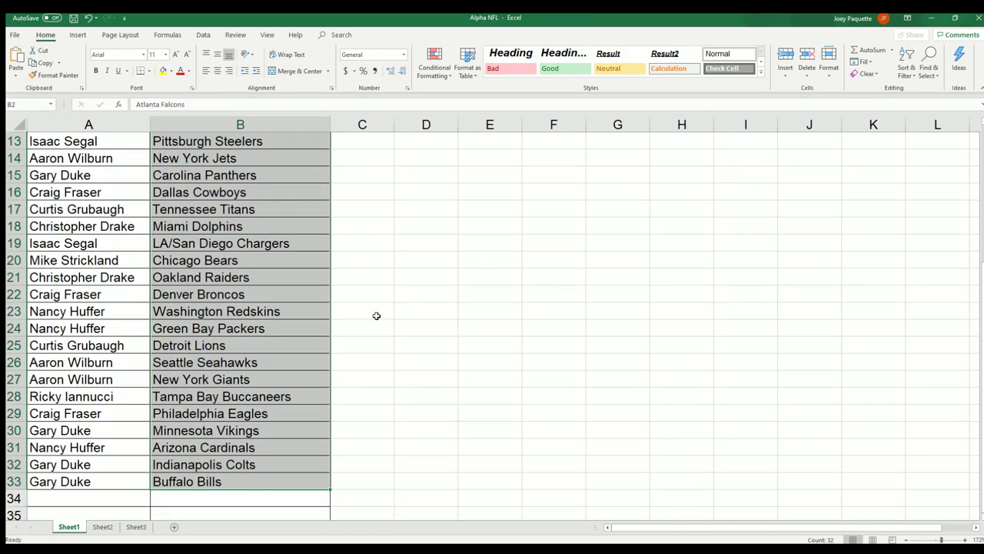
left_click(284, 378)
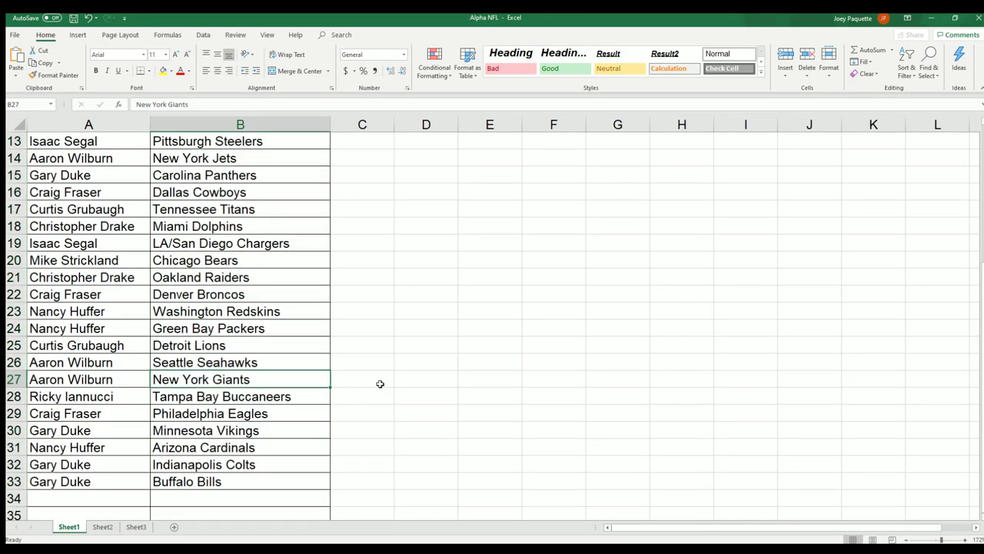
left_click(263, 280)
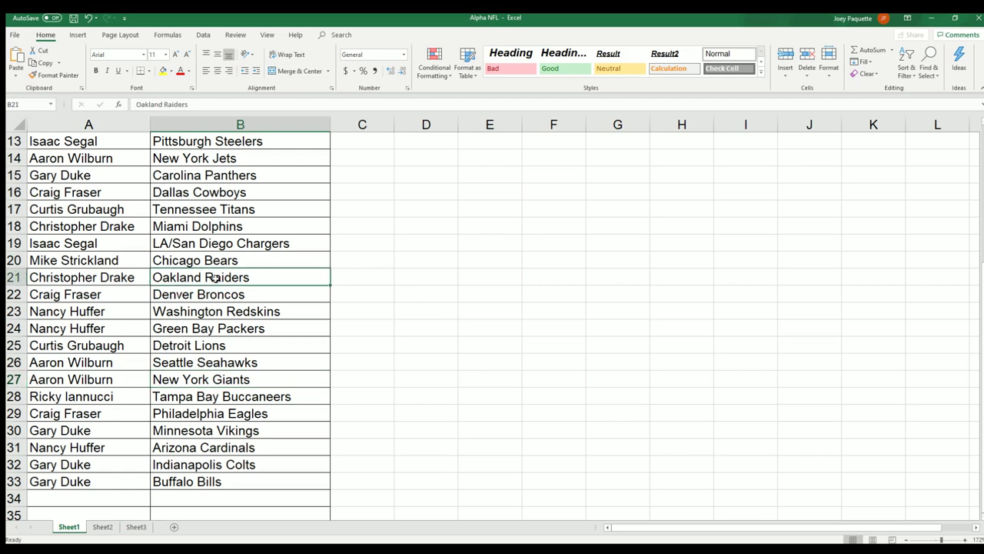
scroll(216, 280, "up", 1)
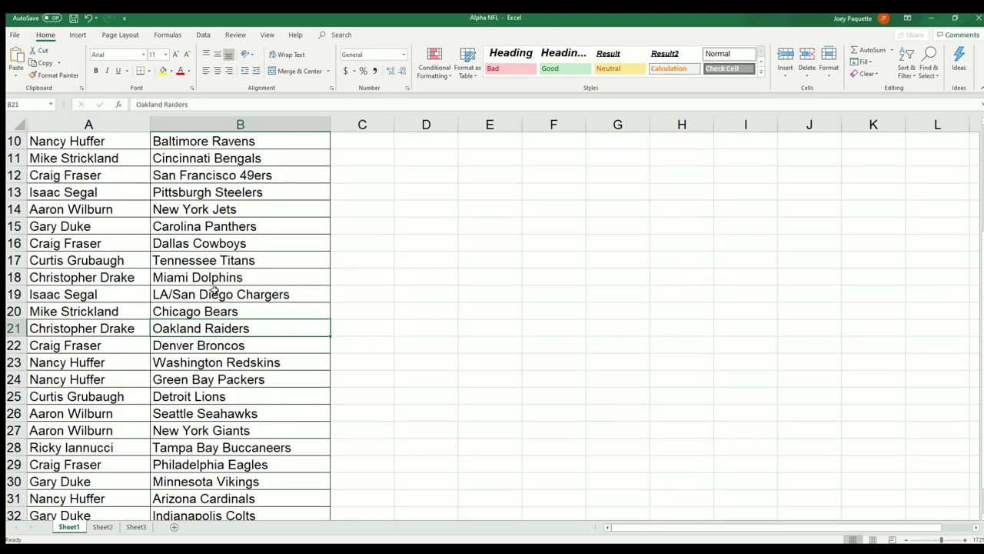
scroll(215, 290, "up", 2)
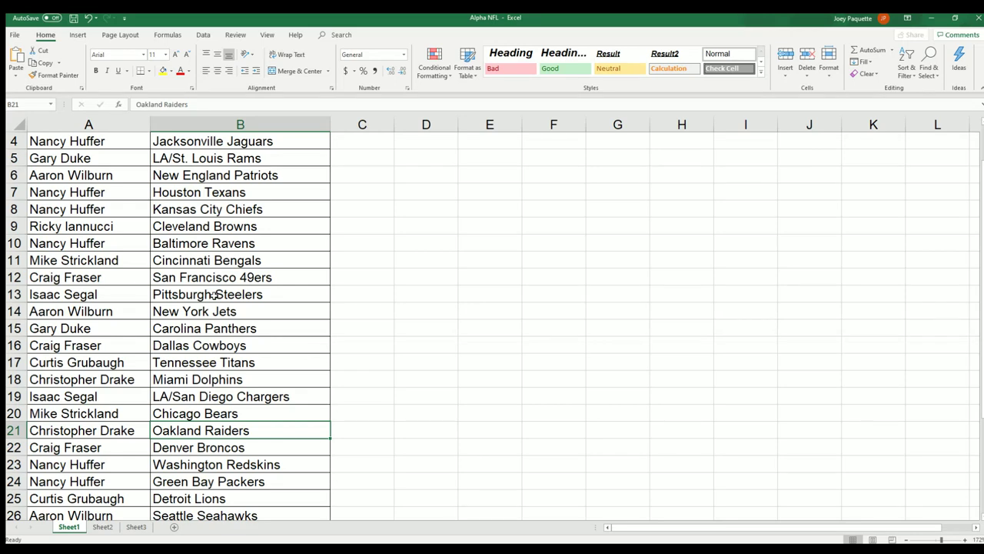
left_click(141, 282)
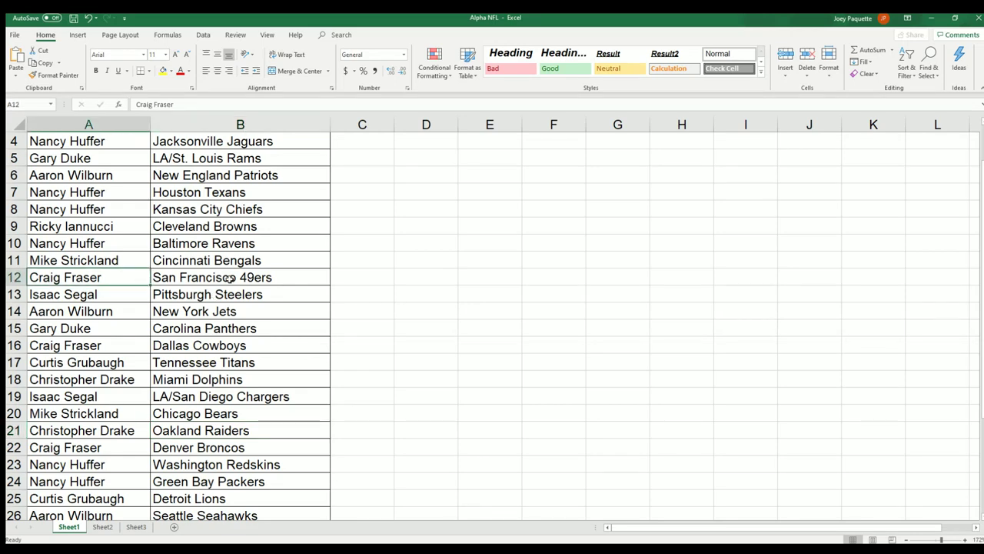
left_click(183, 246)
scroll(227, 269, "up", 1)
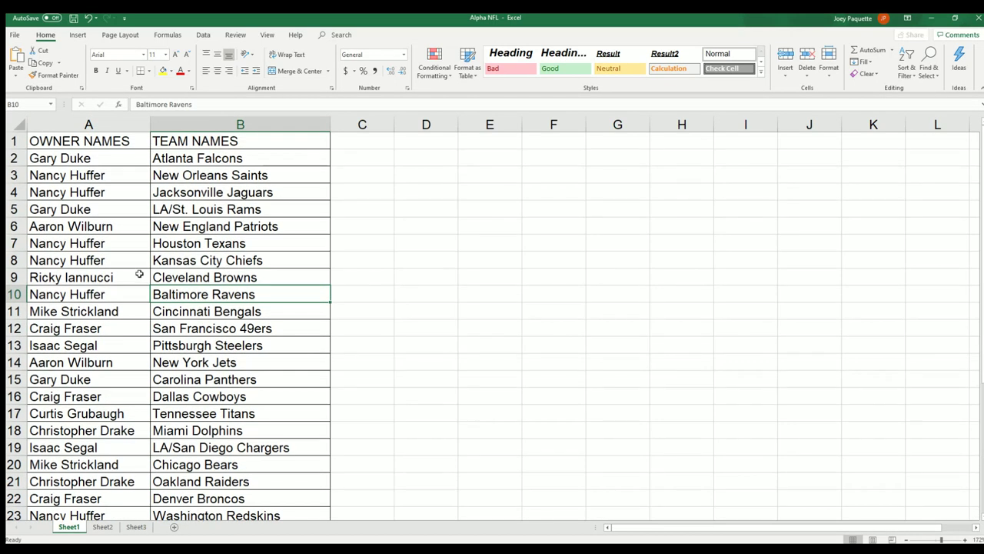
left_click(131, 260)
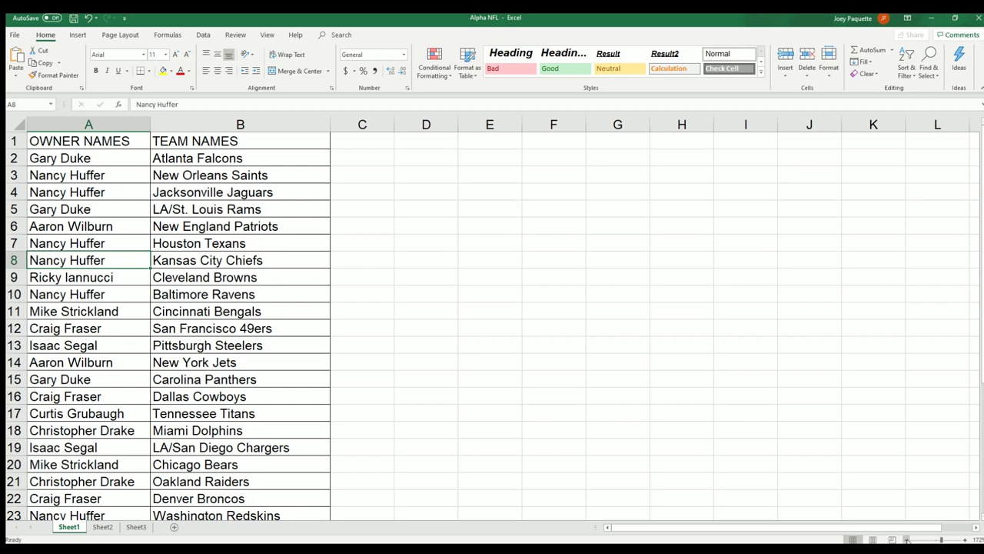
left_click(892, 540)
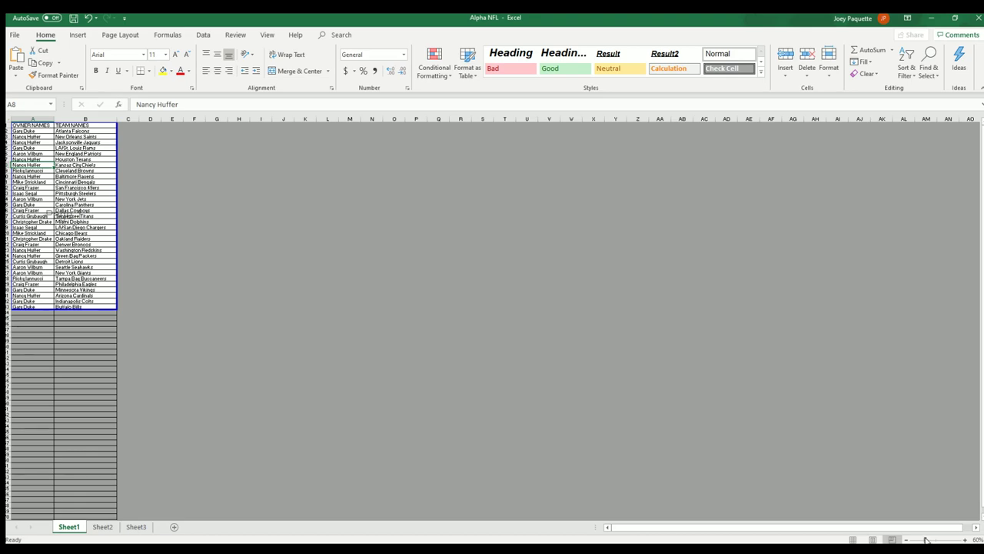
left_click(936, 539)
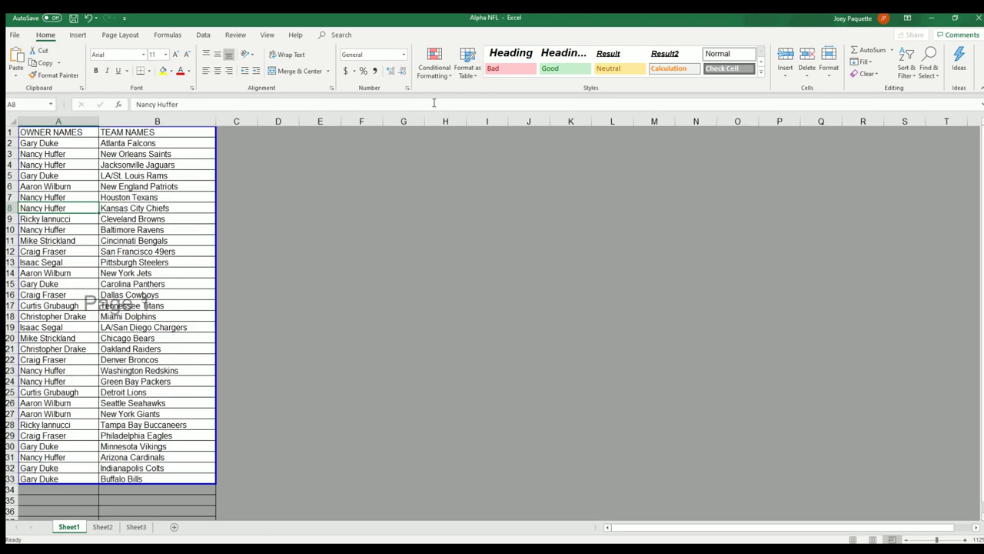
left_click(88, 18)
left_click(89, 20)
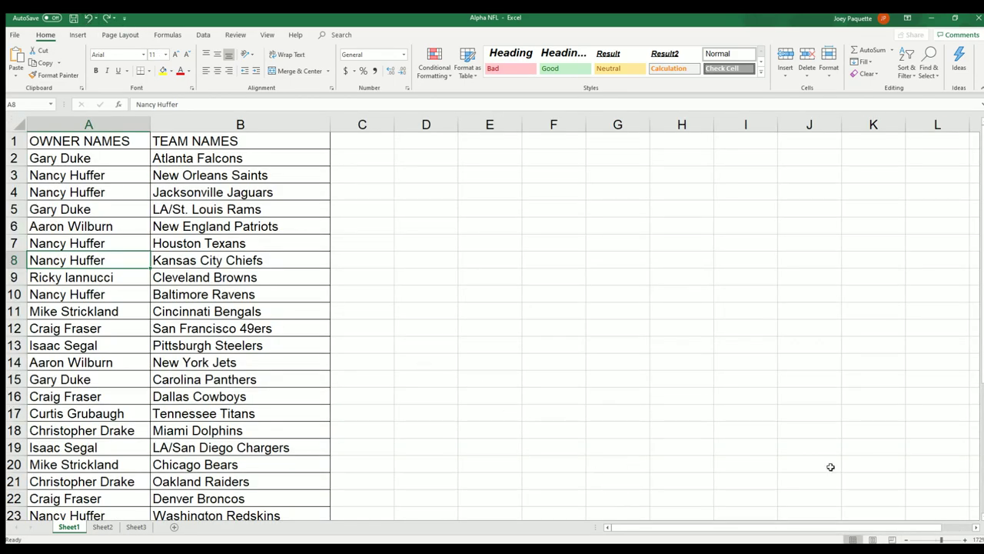
left_click(906, 540)
left_click(907, 540)
left_click(907, 540)
- Zoom the Alpha NFL sheet further out
left_click(907, 540)
left_click(907, 540)
left_click(906, 540)
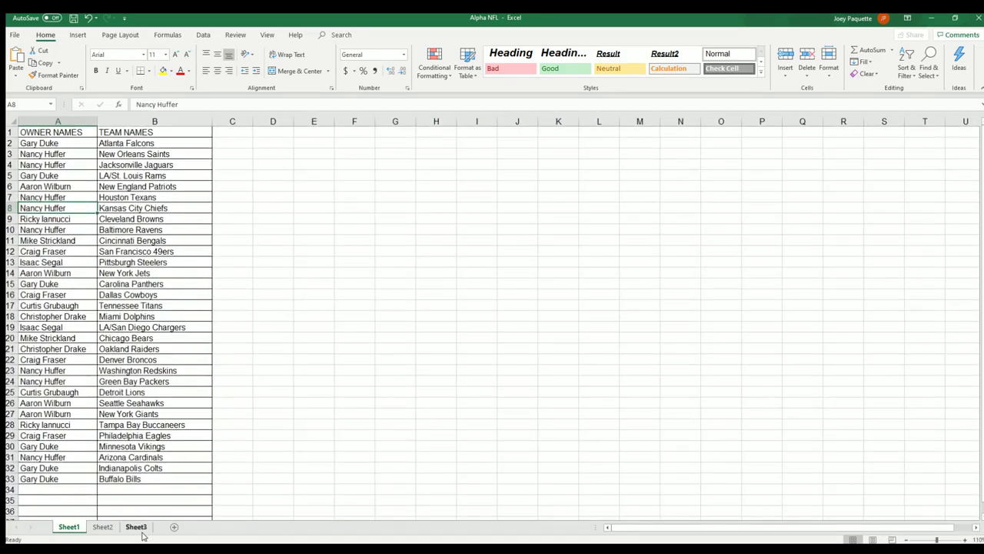